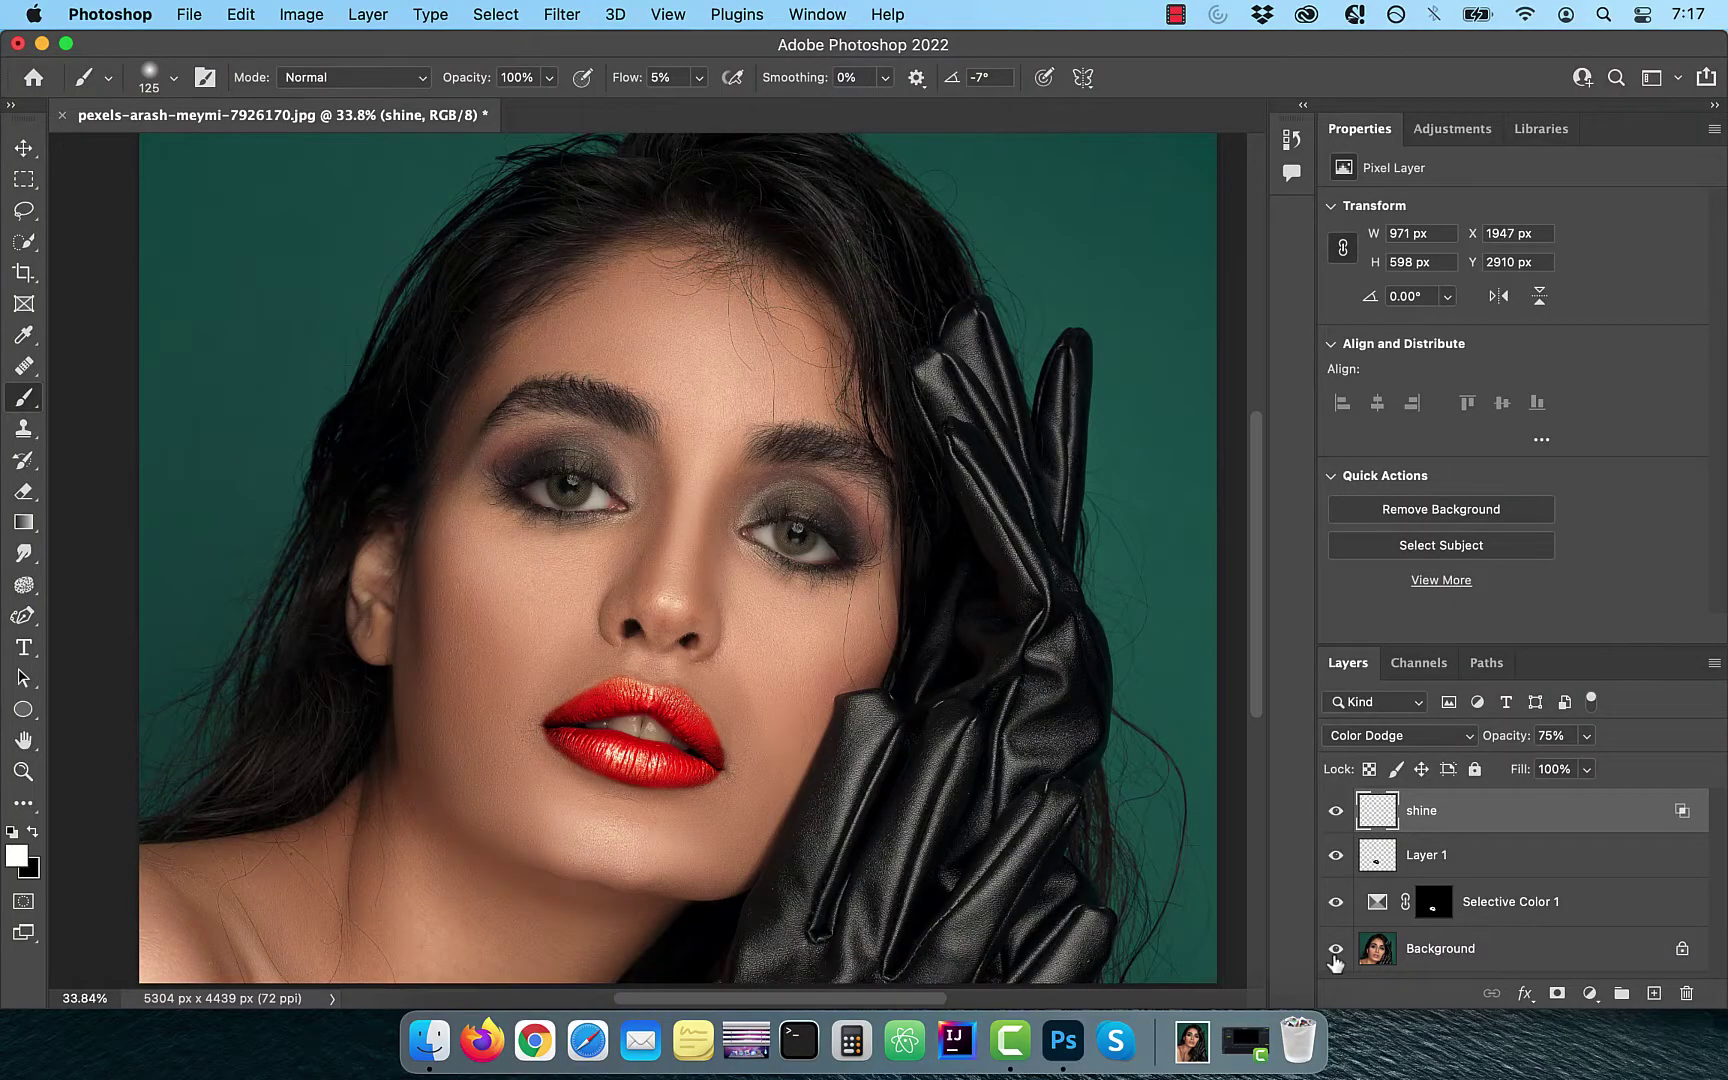
# Toggle layer visibility to compare the original lips with the red version
pyautogui.keyDown('alt'); pyautogui.click(1336, 949); pyautogui.keyUp('alt')
pyautogui.keyDown('alt'); pyautogui.click(1335, 949); pyautogui.keyUp('alt')
pyautogui.keyDown('alt'); pyautogui.click(1336, 949); pyautogui.keyUp('alt')
pyautogui.keyDown('alt'); pyautogui.click(1335, 949); pyautogui.keyUp('alt')
pyautogui.keyDown('alt'); pyautogui.click(1335, 949); pyautogui.keyUp('alt')
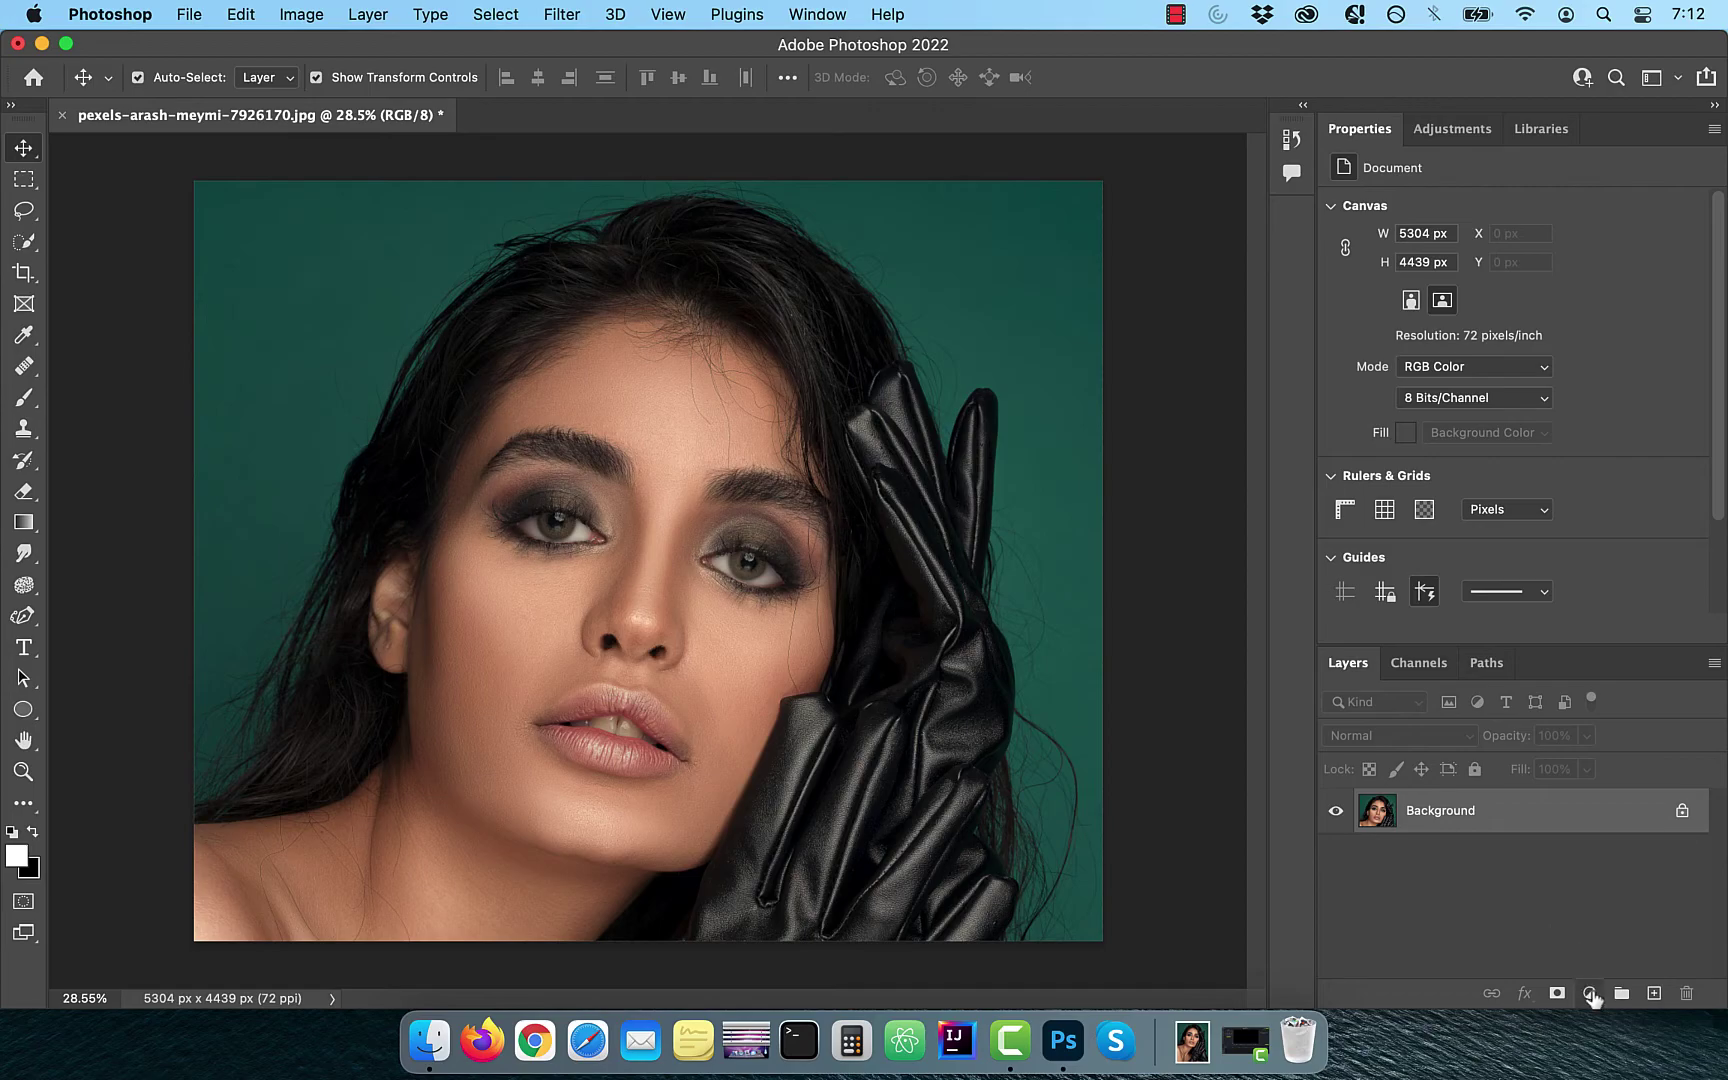
# Add a Selective Color layer with Reds at Cyan -100, Magenta +100, Black +100
pyautogui.click(1590, 994)
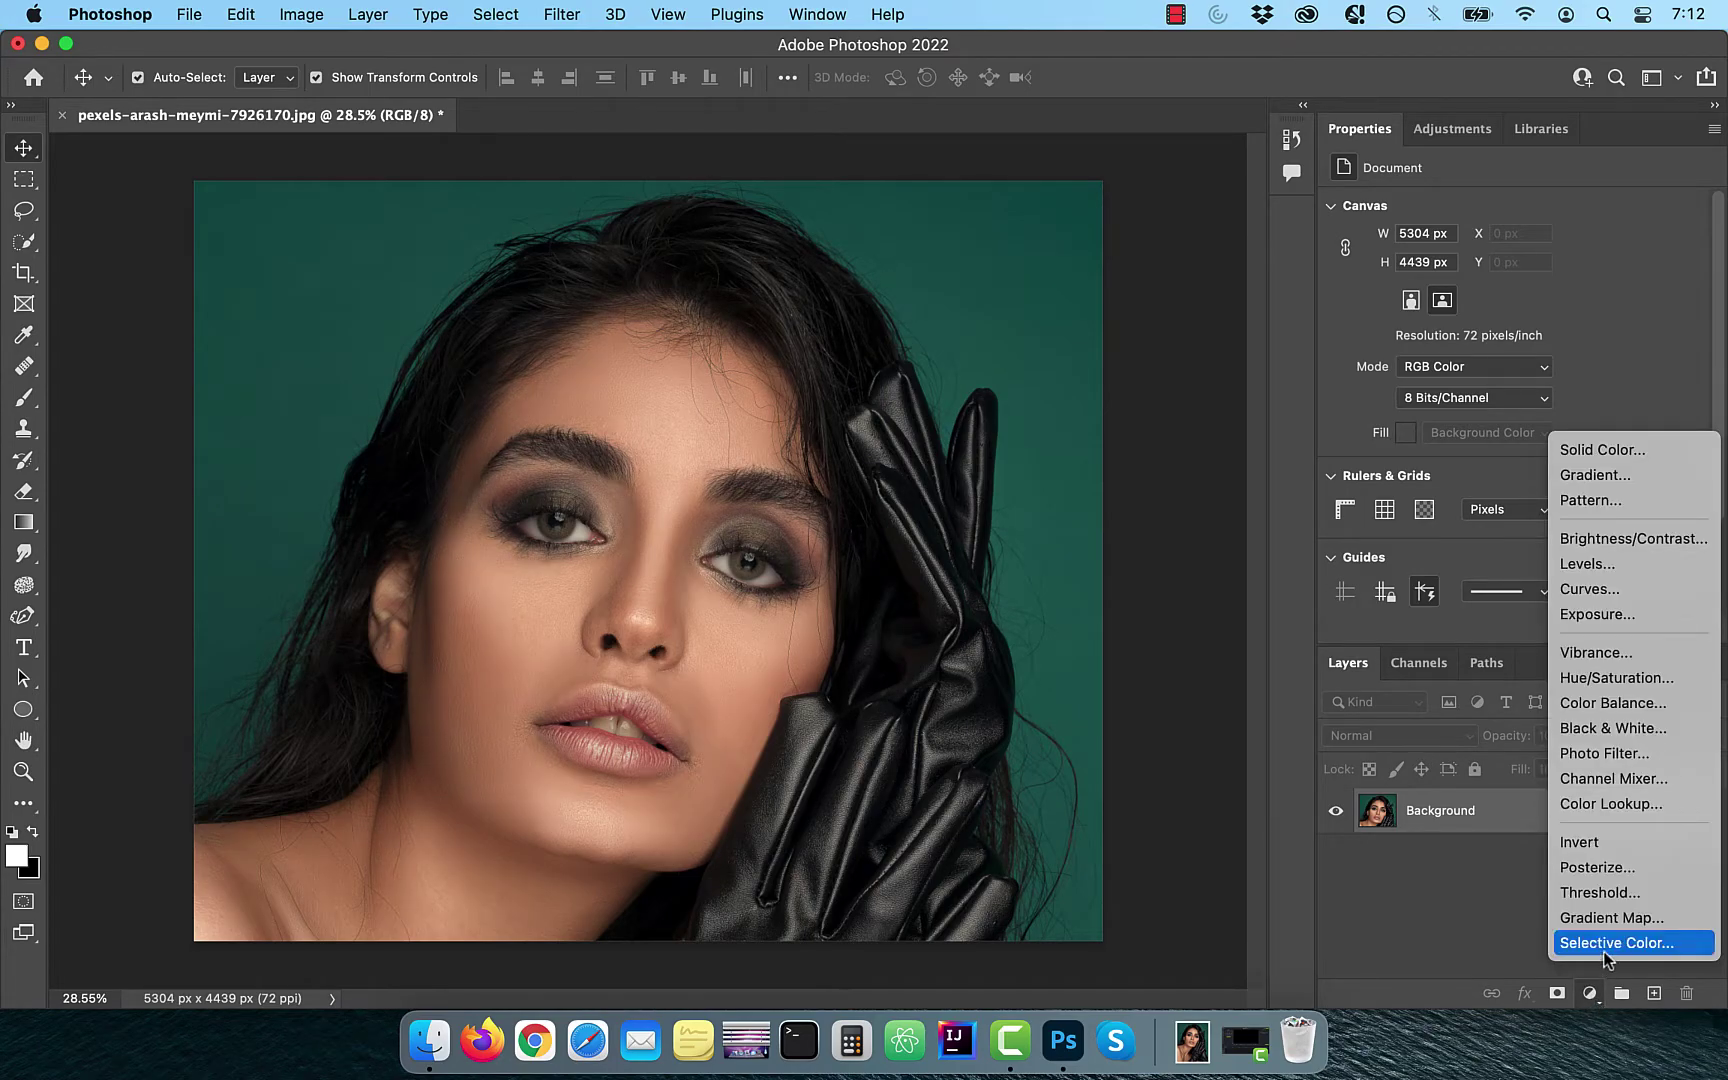
pyautogui.click(1606, 950)
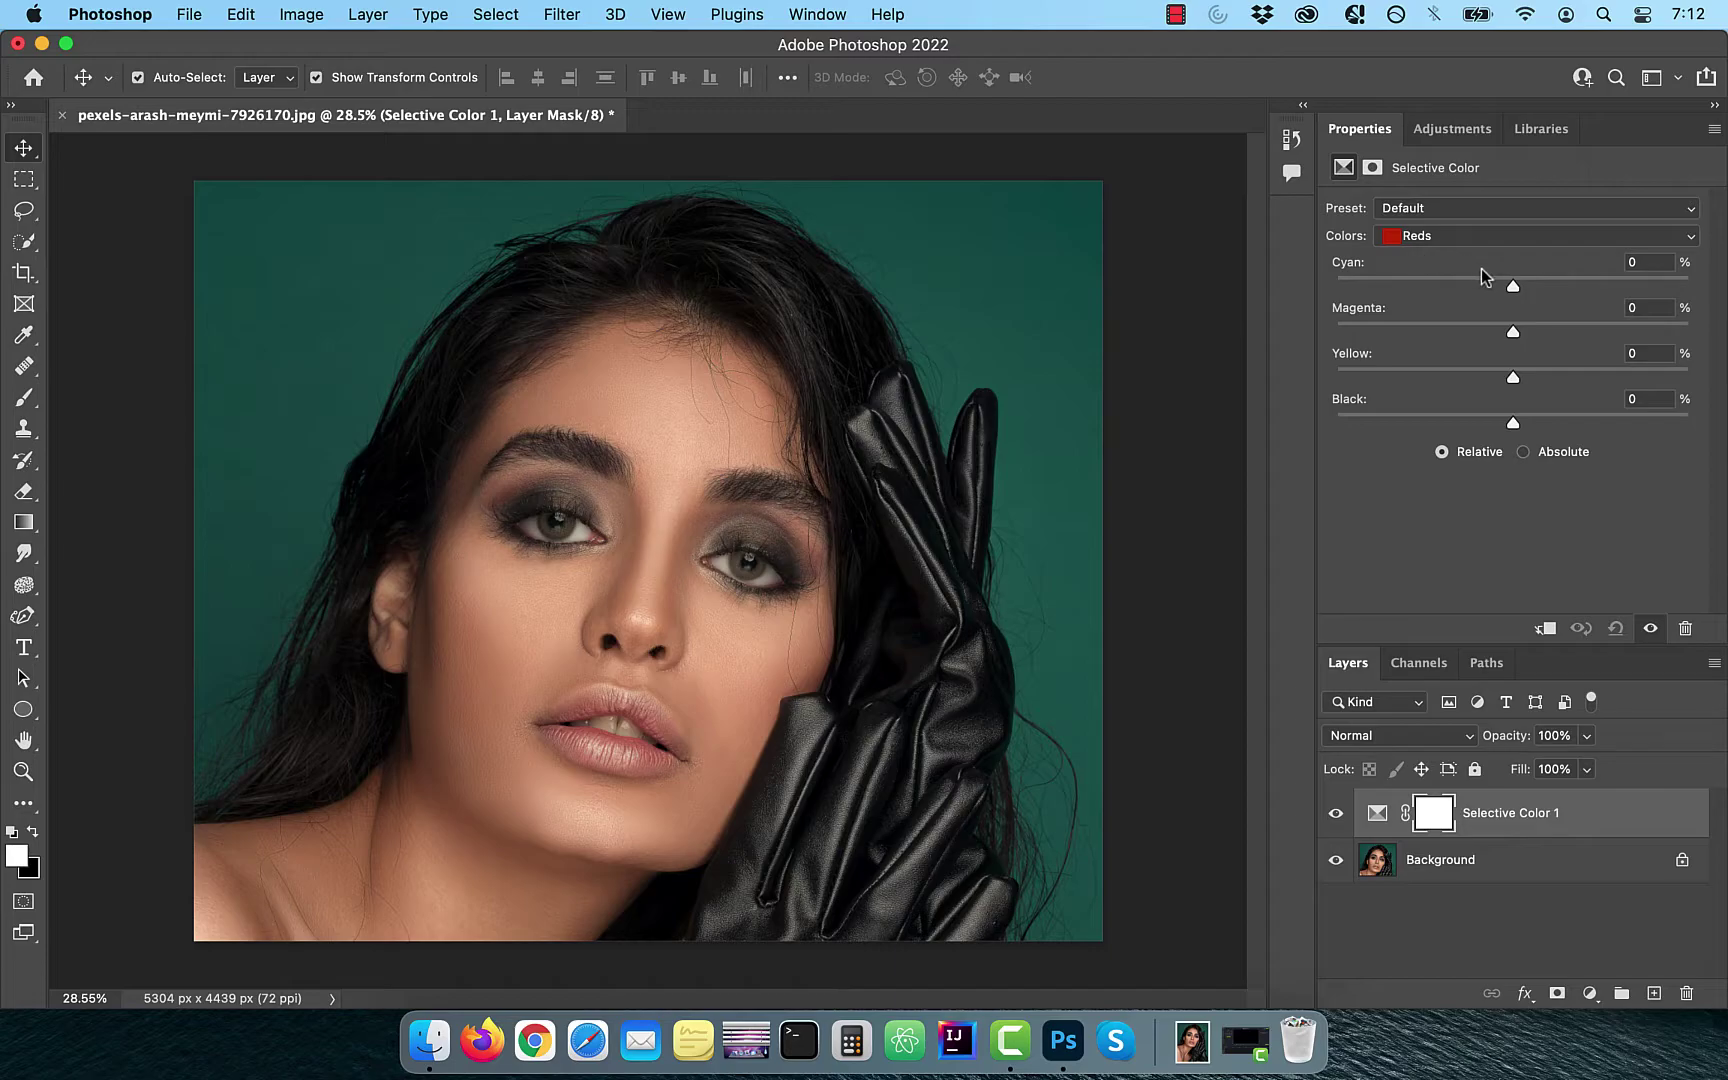
pyautogui.moveTo(1511, 286); pyautogui.dragTo(1308, 291)
pyautogui.moveTo(1513, 334); pyautogui.dragTo(1690, 333)
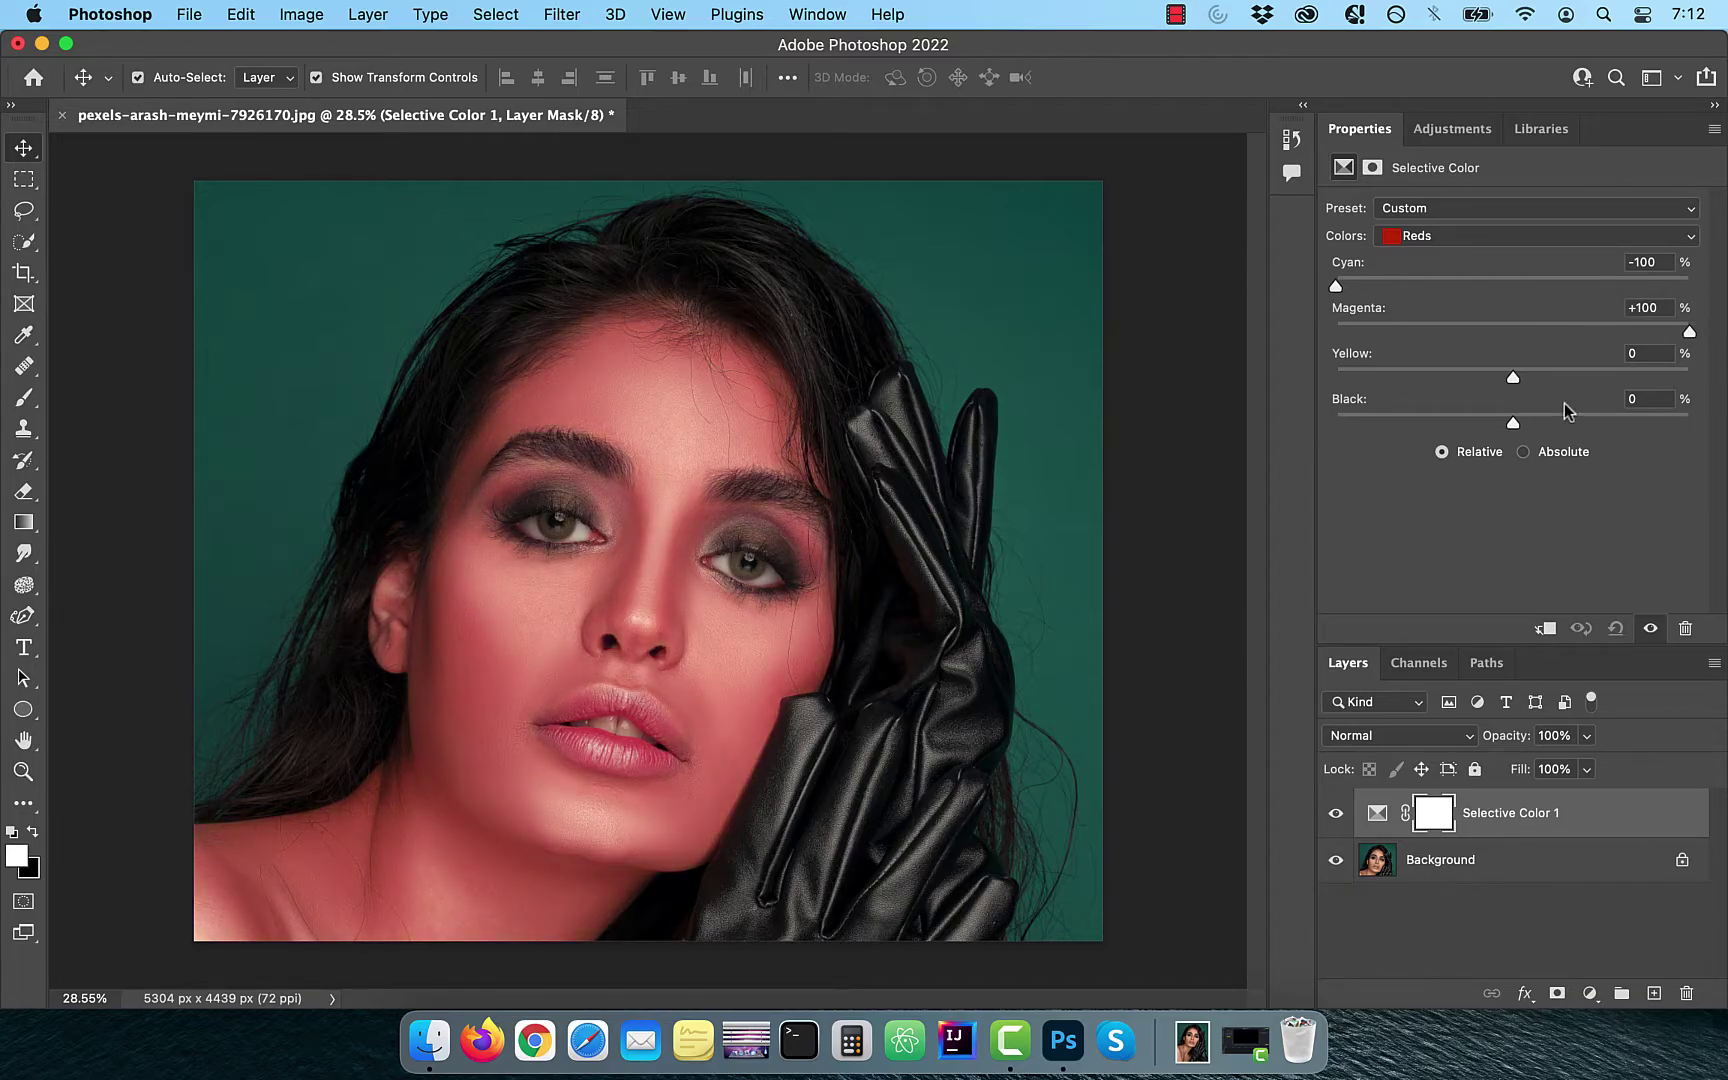
pyautogui.moveTo(1511, 424); pyautogui.dragTo(1701, 422)
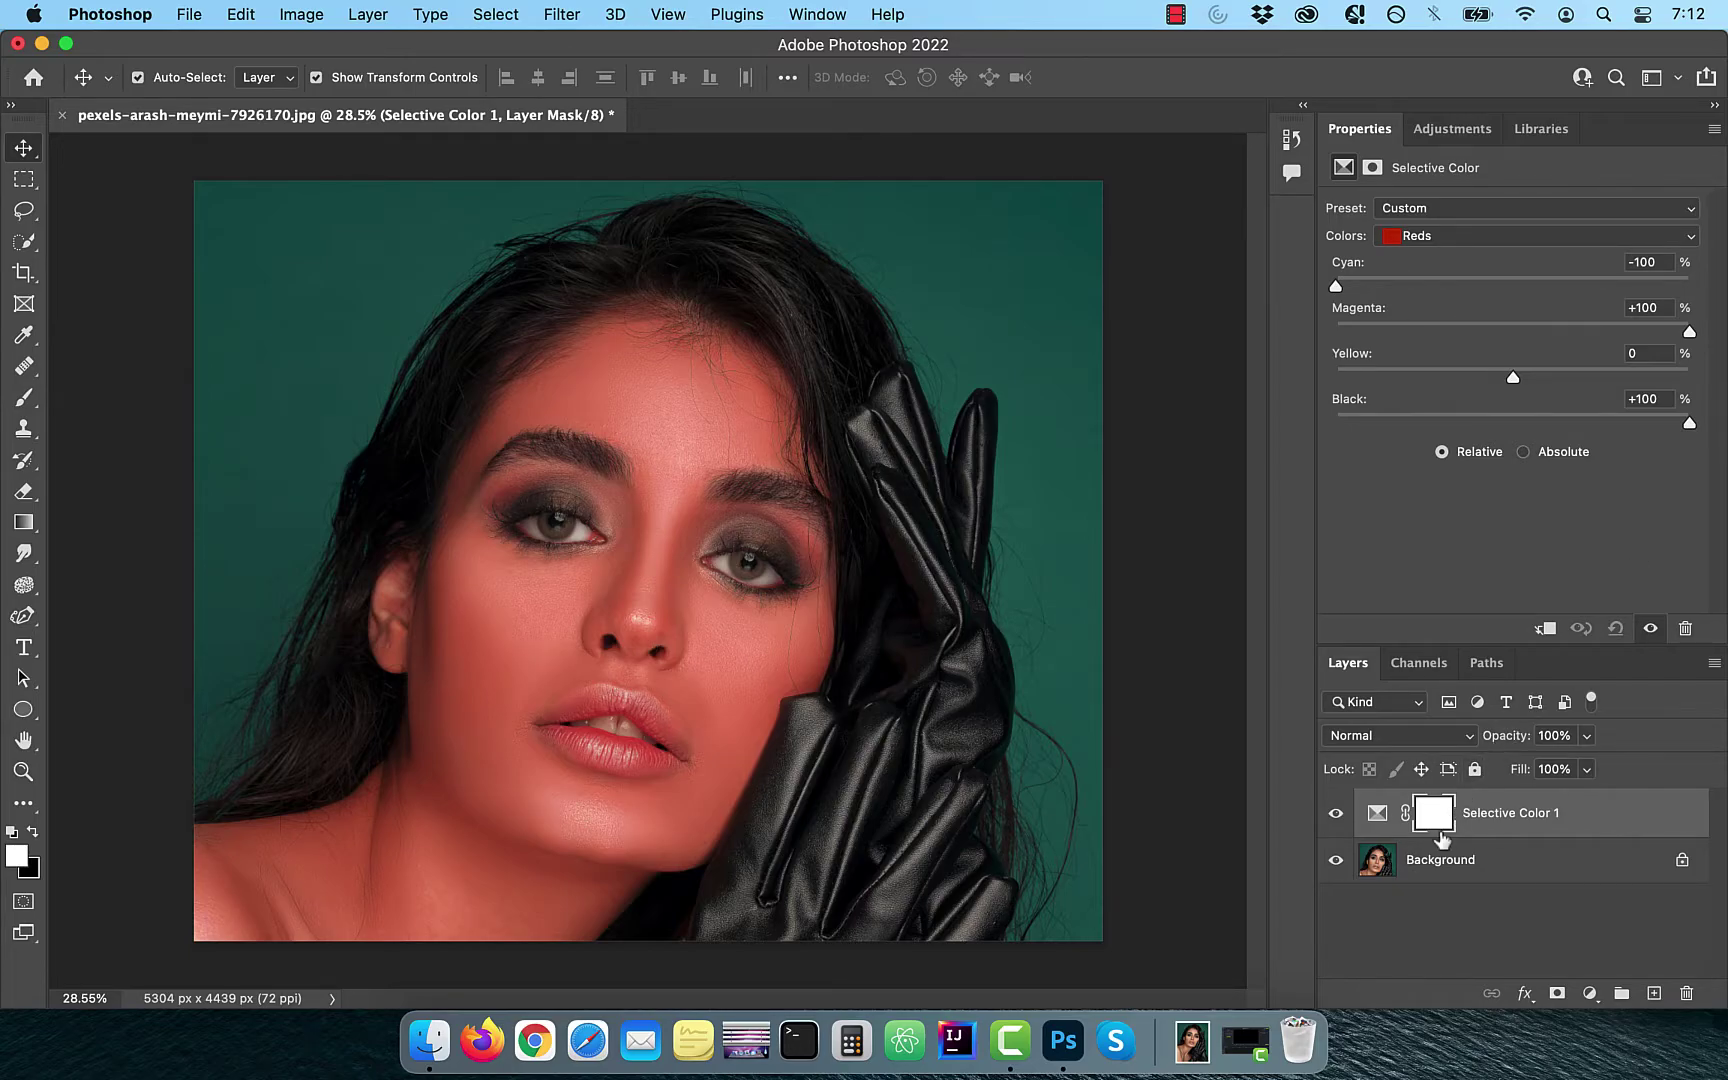
# Invert the Selective Color mask to black and set a 0%-hardness brush, zoomed on the lips
pyautogui.hotkey('ctrl', 'i')
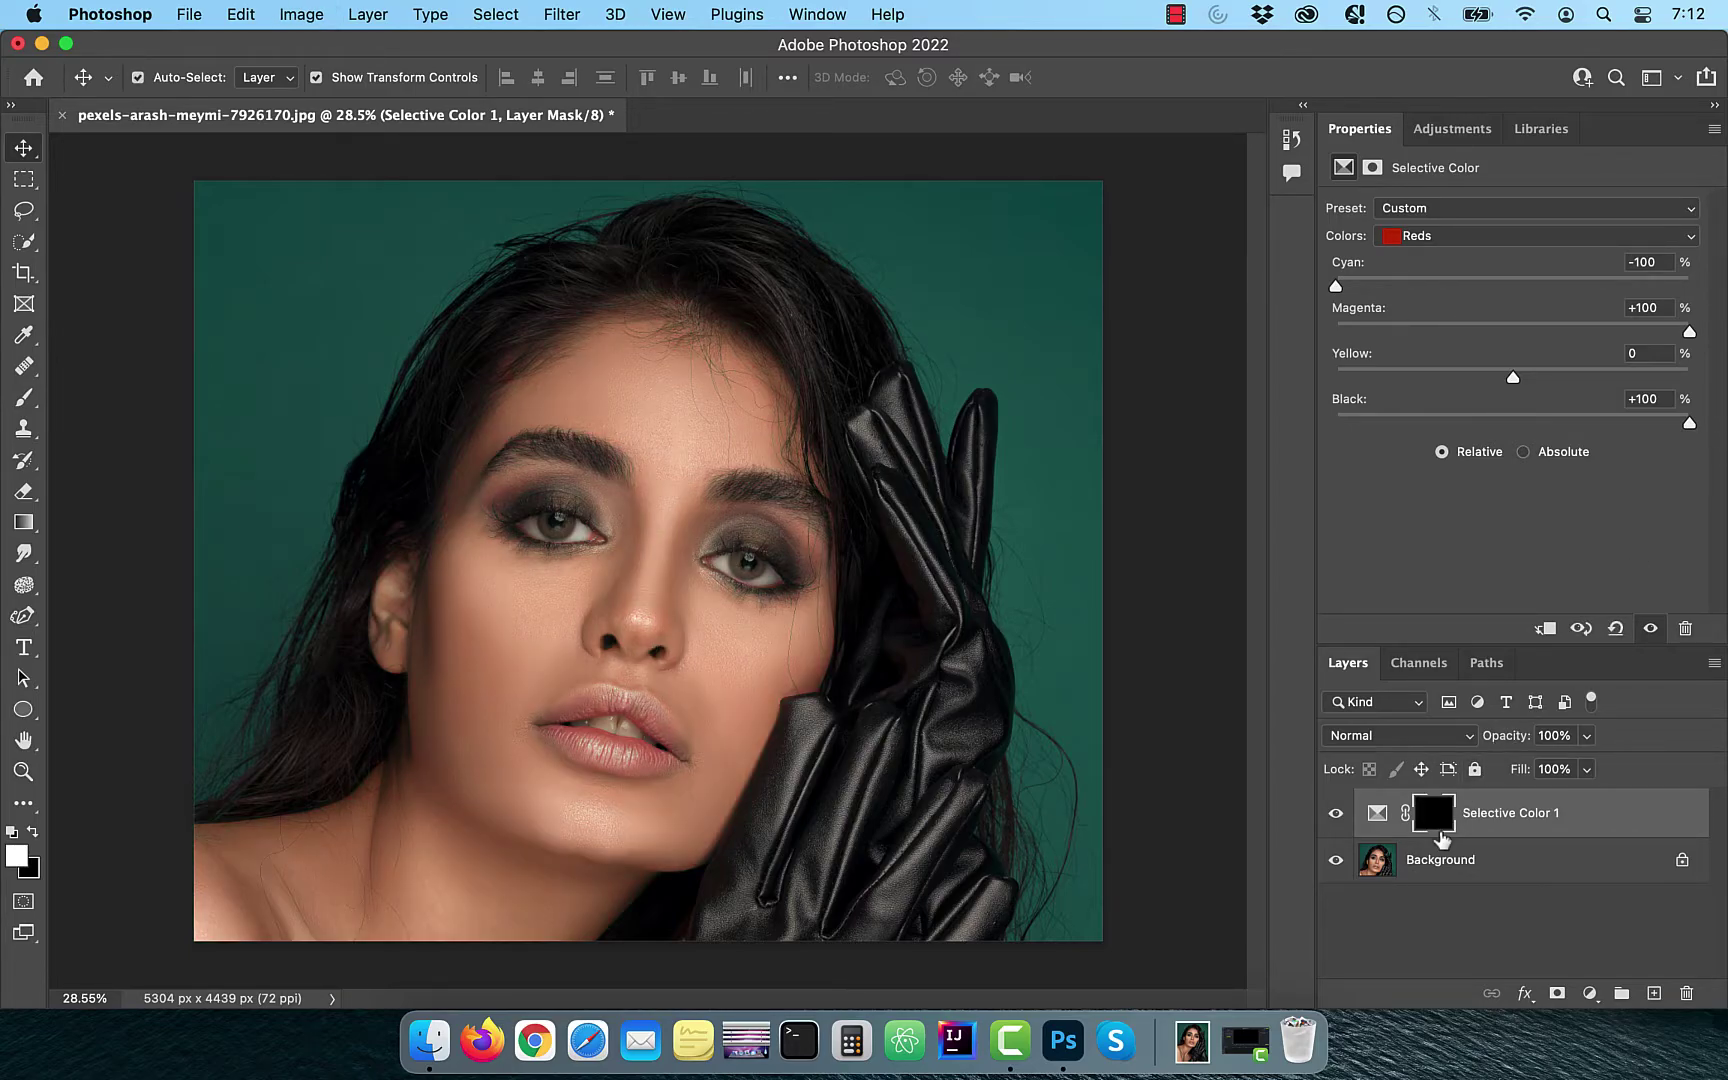
pyautogui.scroll(3, 520, 724)
pyautogui.scroll(3, 520, 724)
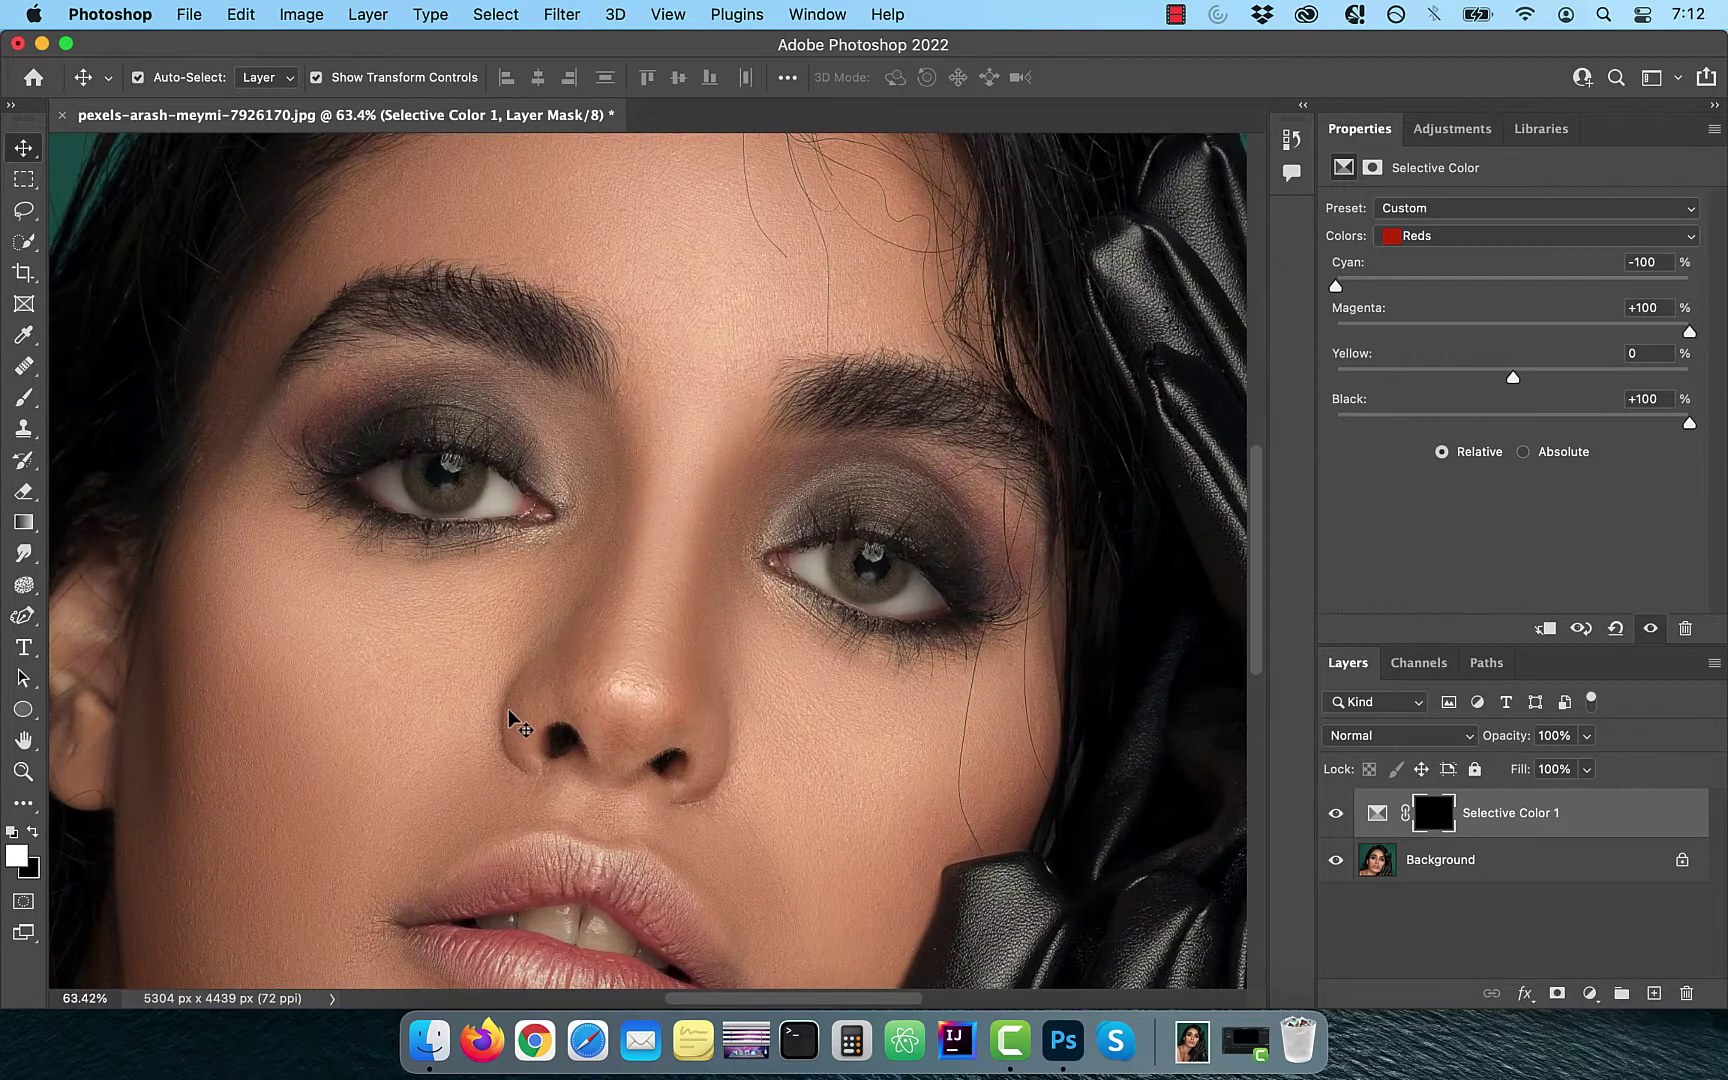
pyautogui.scroll(2, 520, 723)
pyautogui.scroll(2, 520, 724)
pyautogui.scroll(2, 520, 724)
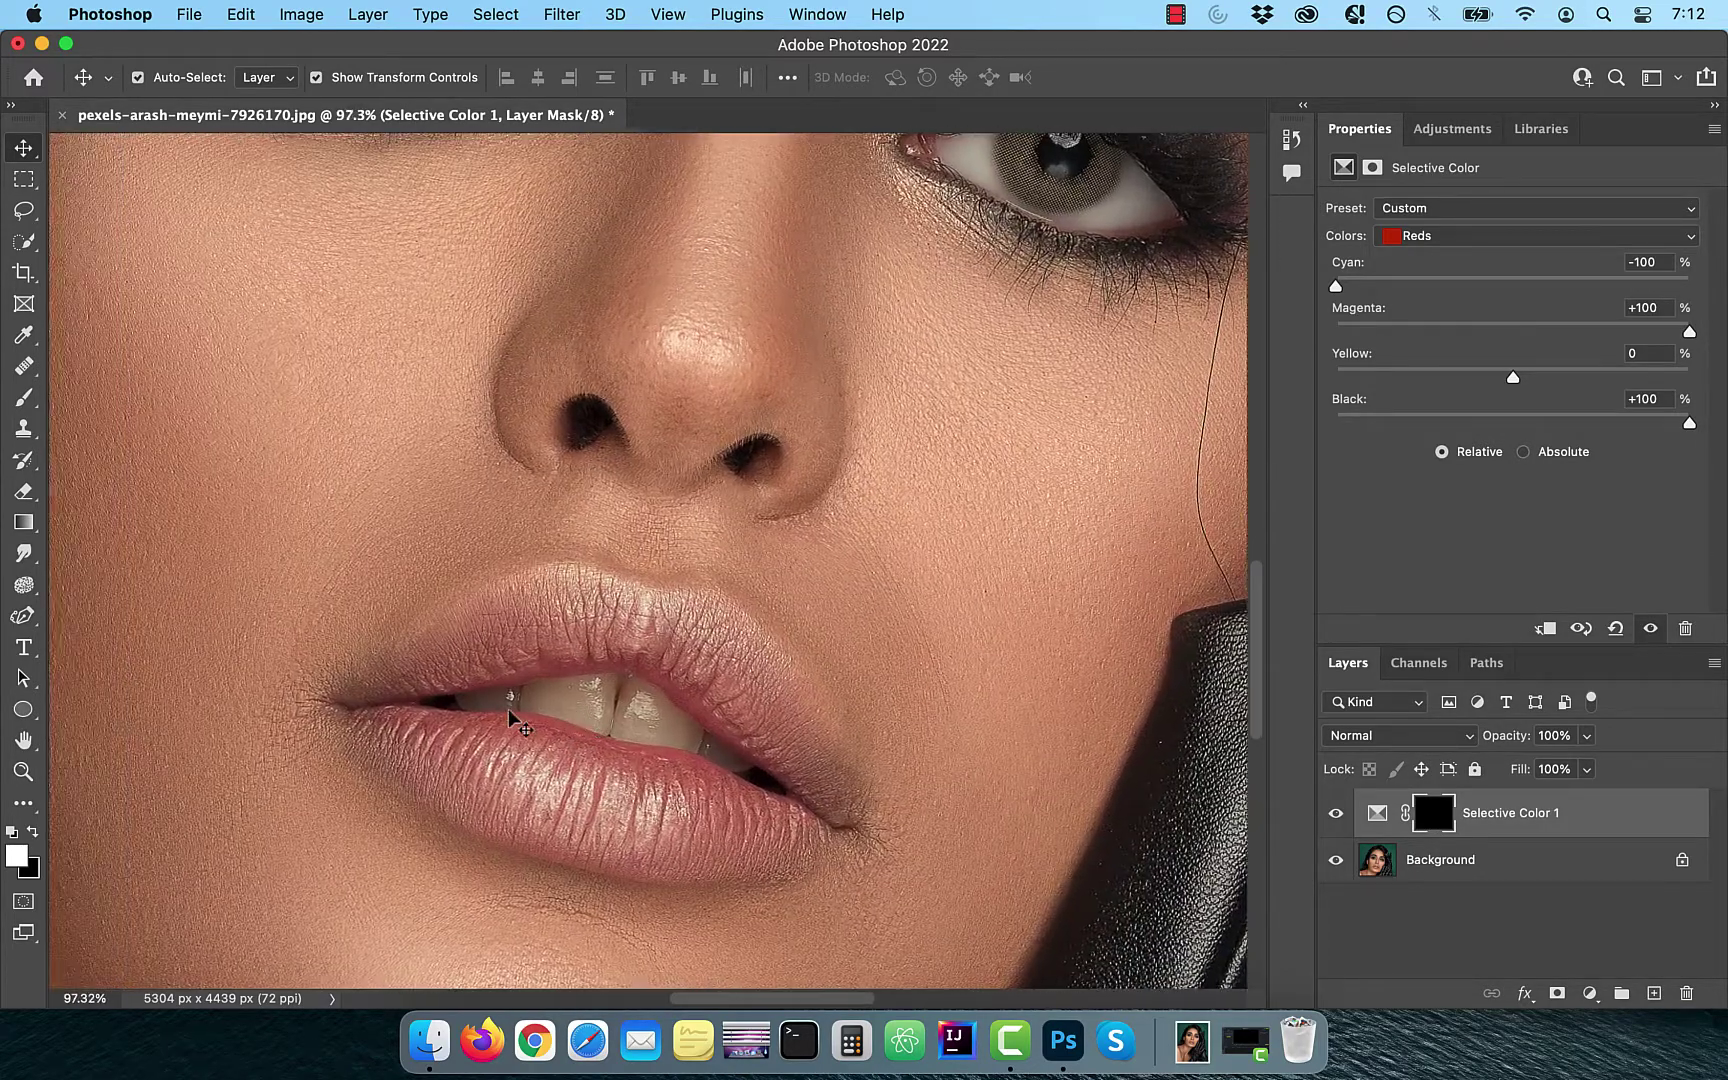
pyautogui.scroll(1, 520, 723)
pyautogui.click(23, 398)
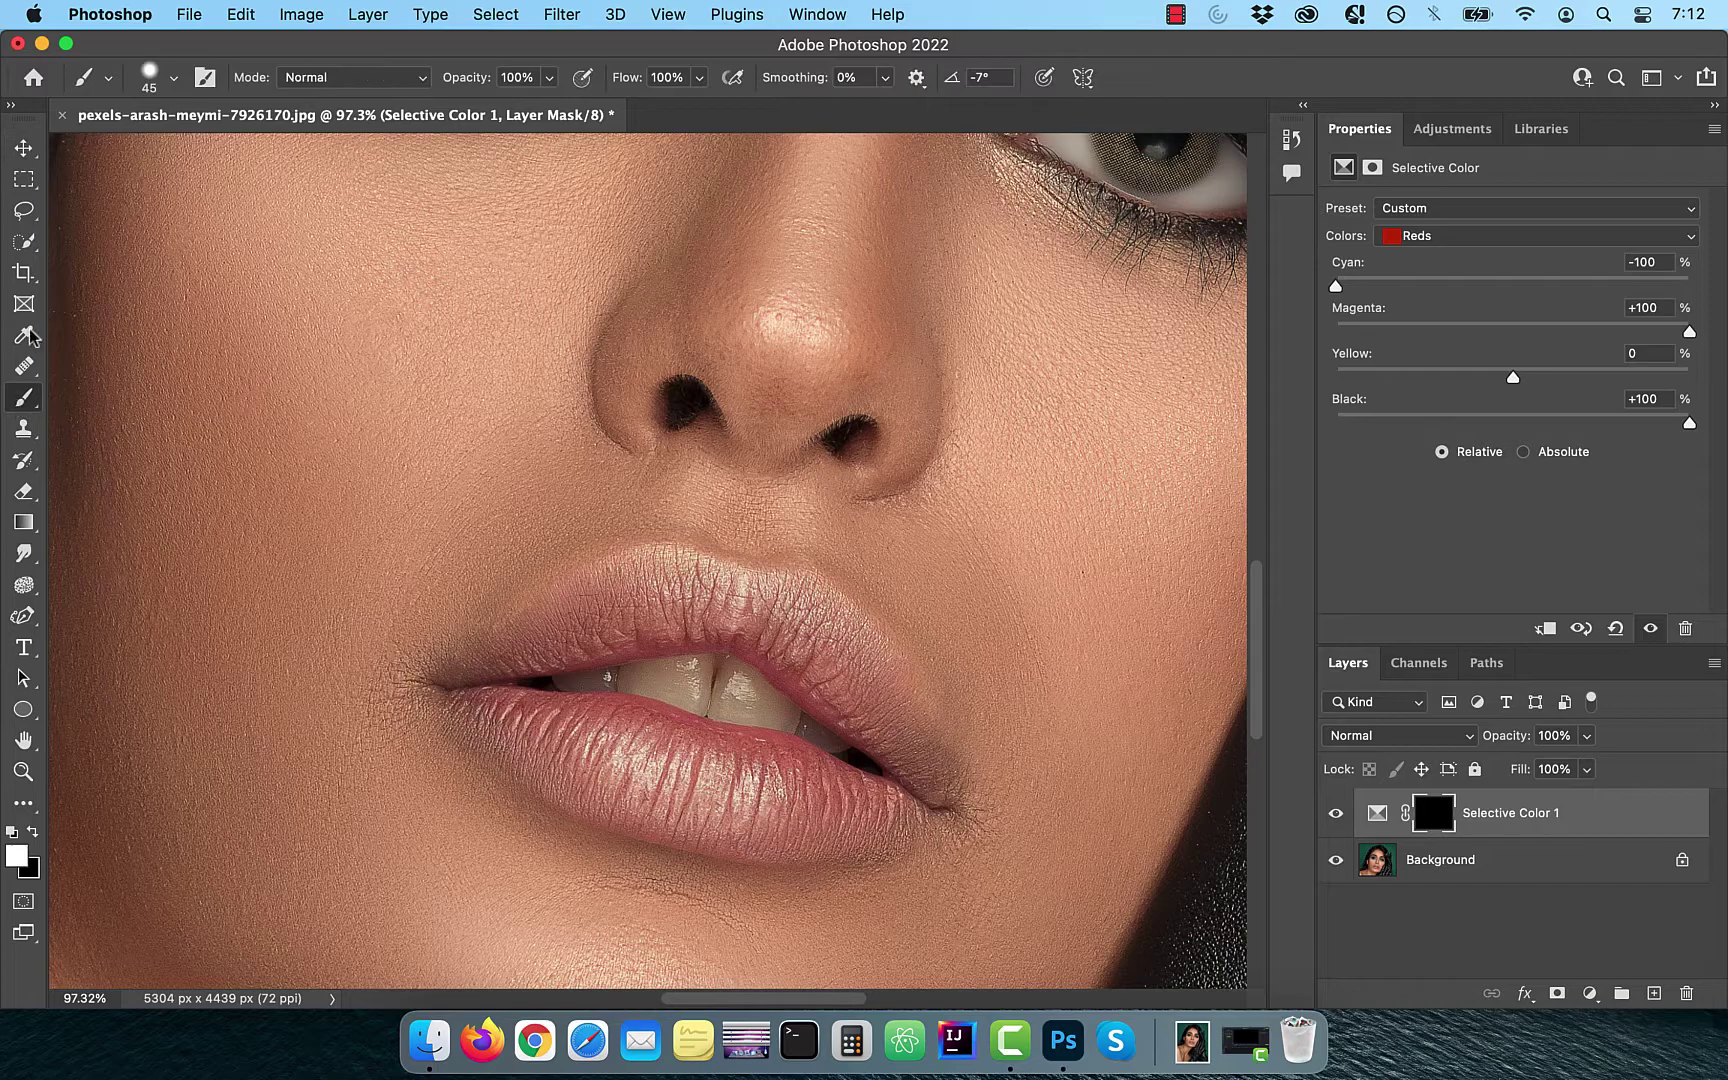
pyautogui.click(172, 84)
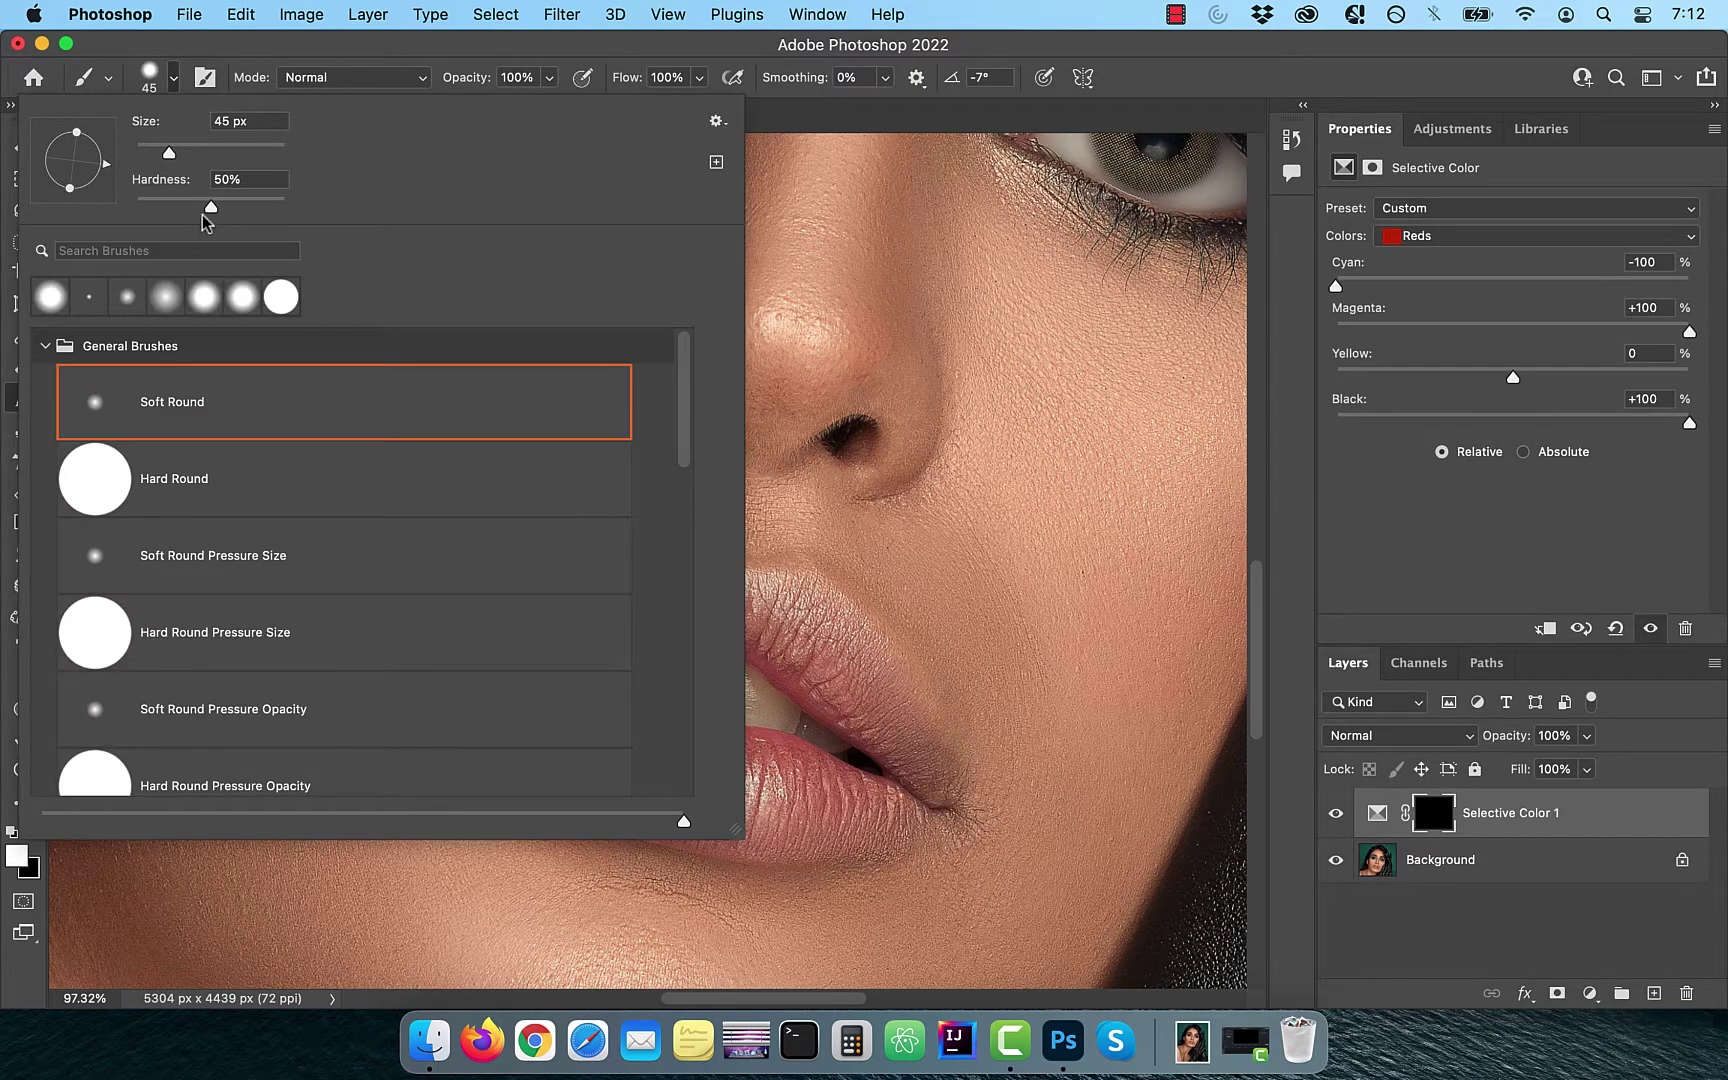
pyautogui.moveTo(210, 205); pyautogui.dragTo(109, 211)
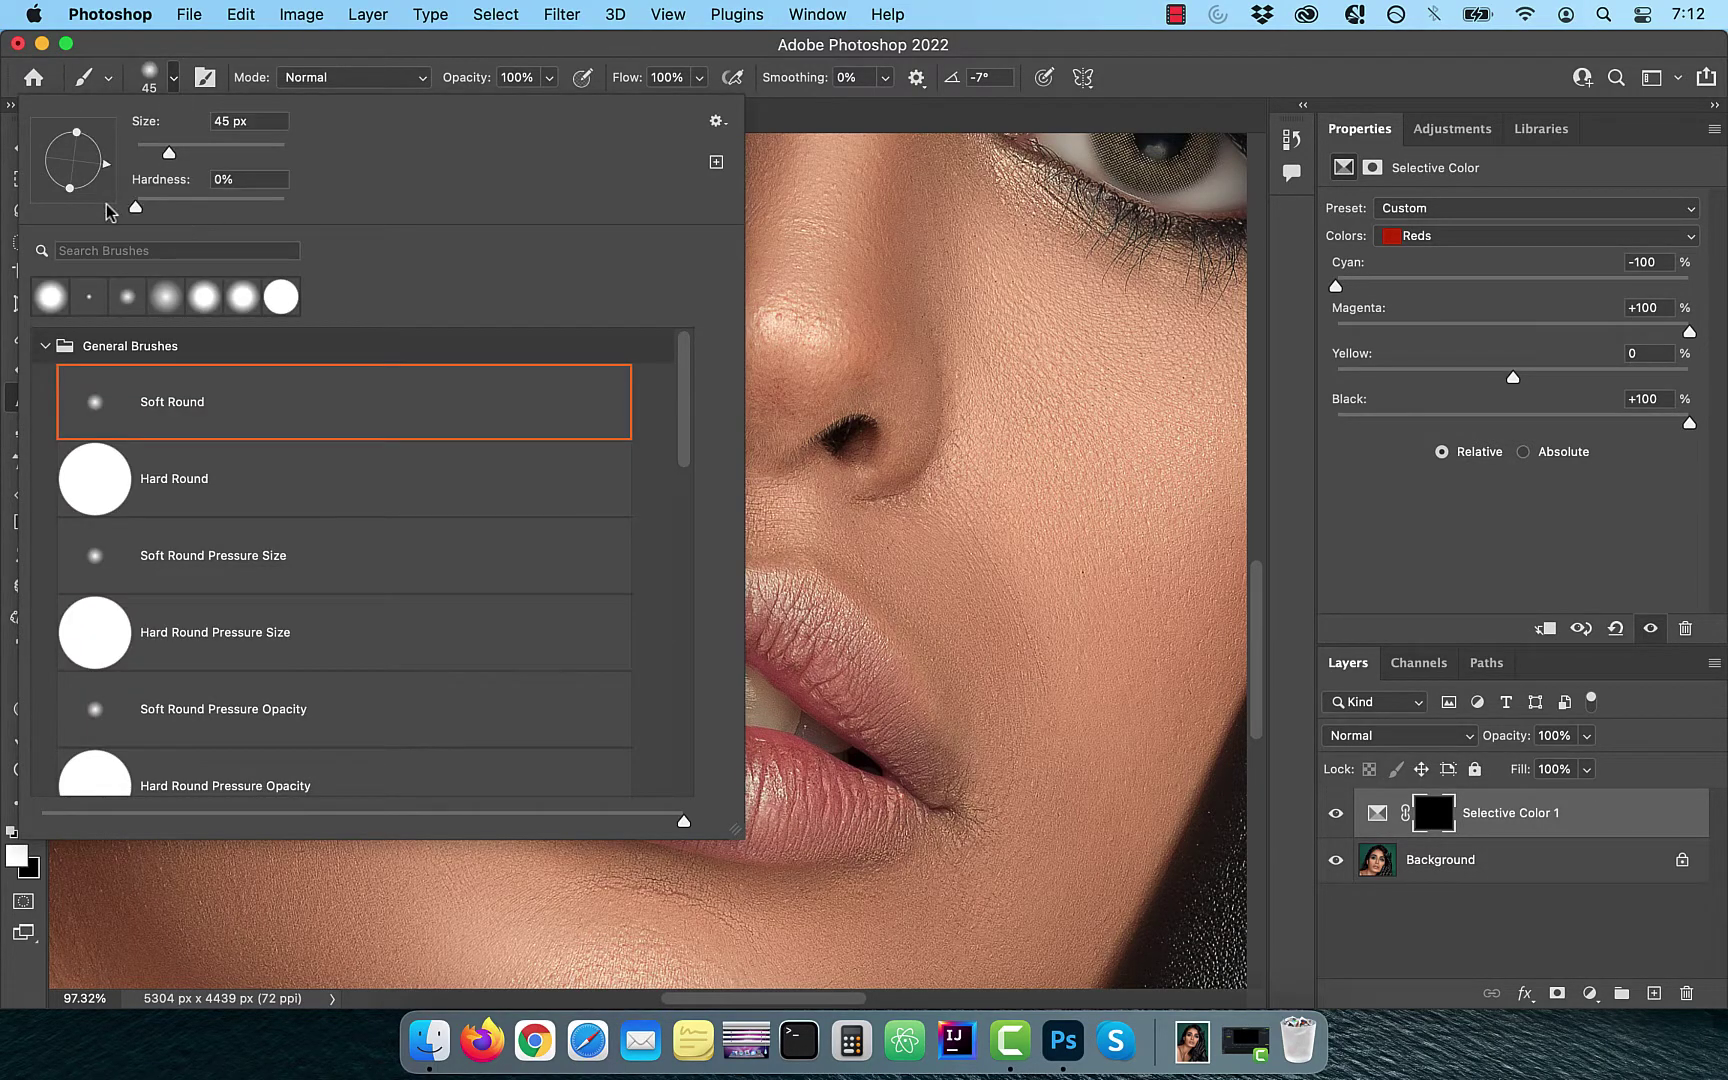
pyautogui.click(174, 84)
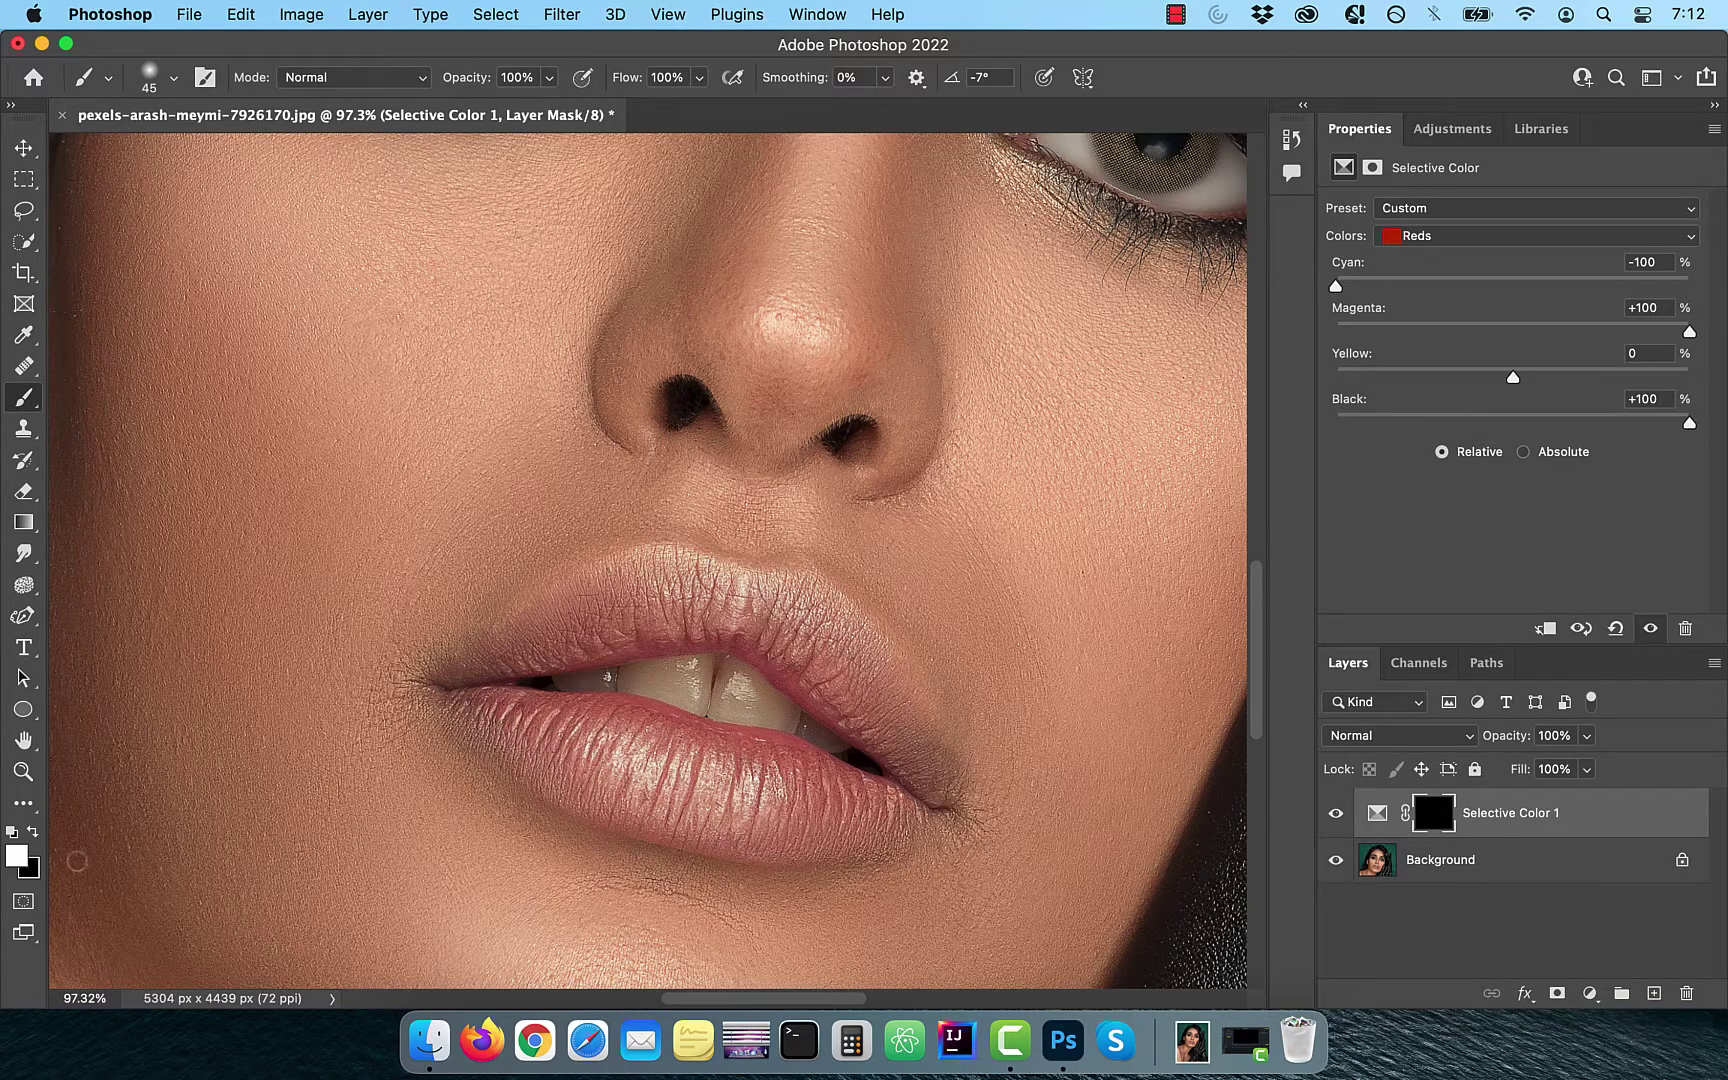
pyautogui.press('super+plus')
pyautogui.press('super+plus')
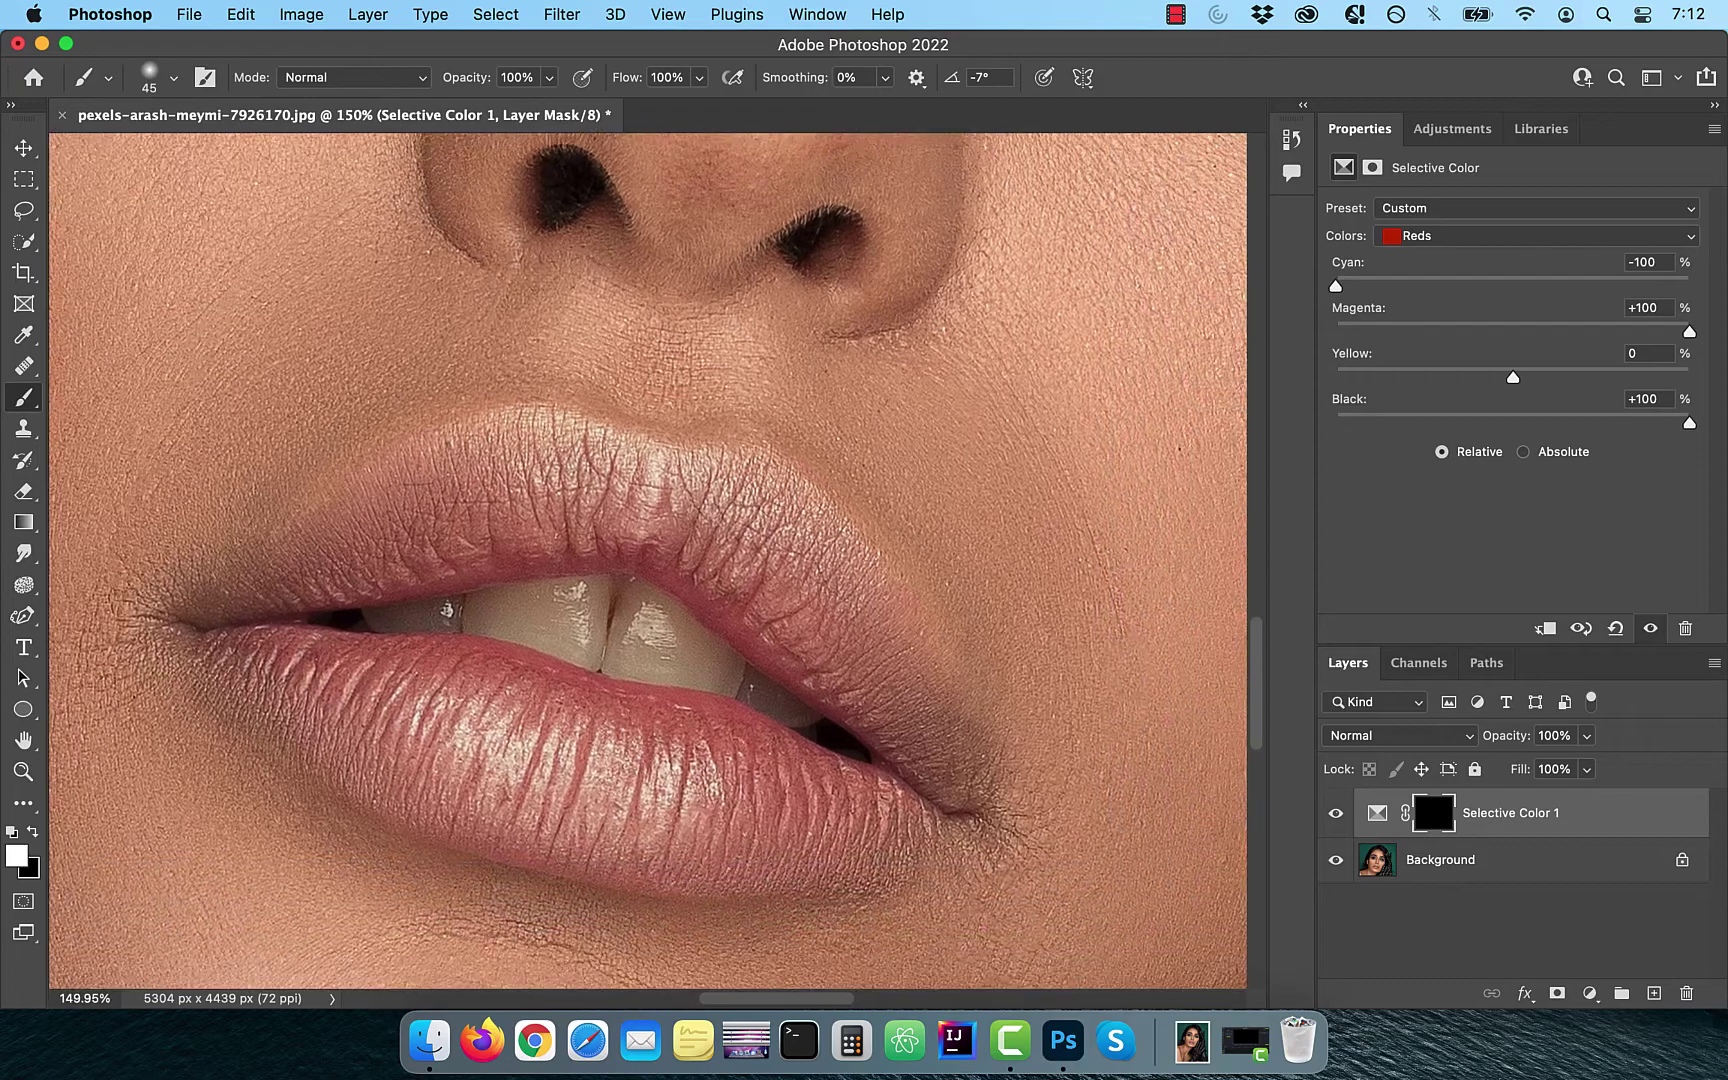
# Set the Selective Color layer to Overlay and paint white over both lips in its mask
pyautogui.click(1455, 740)
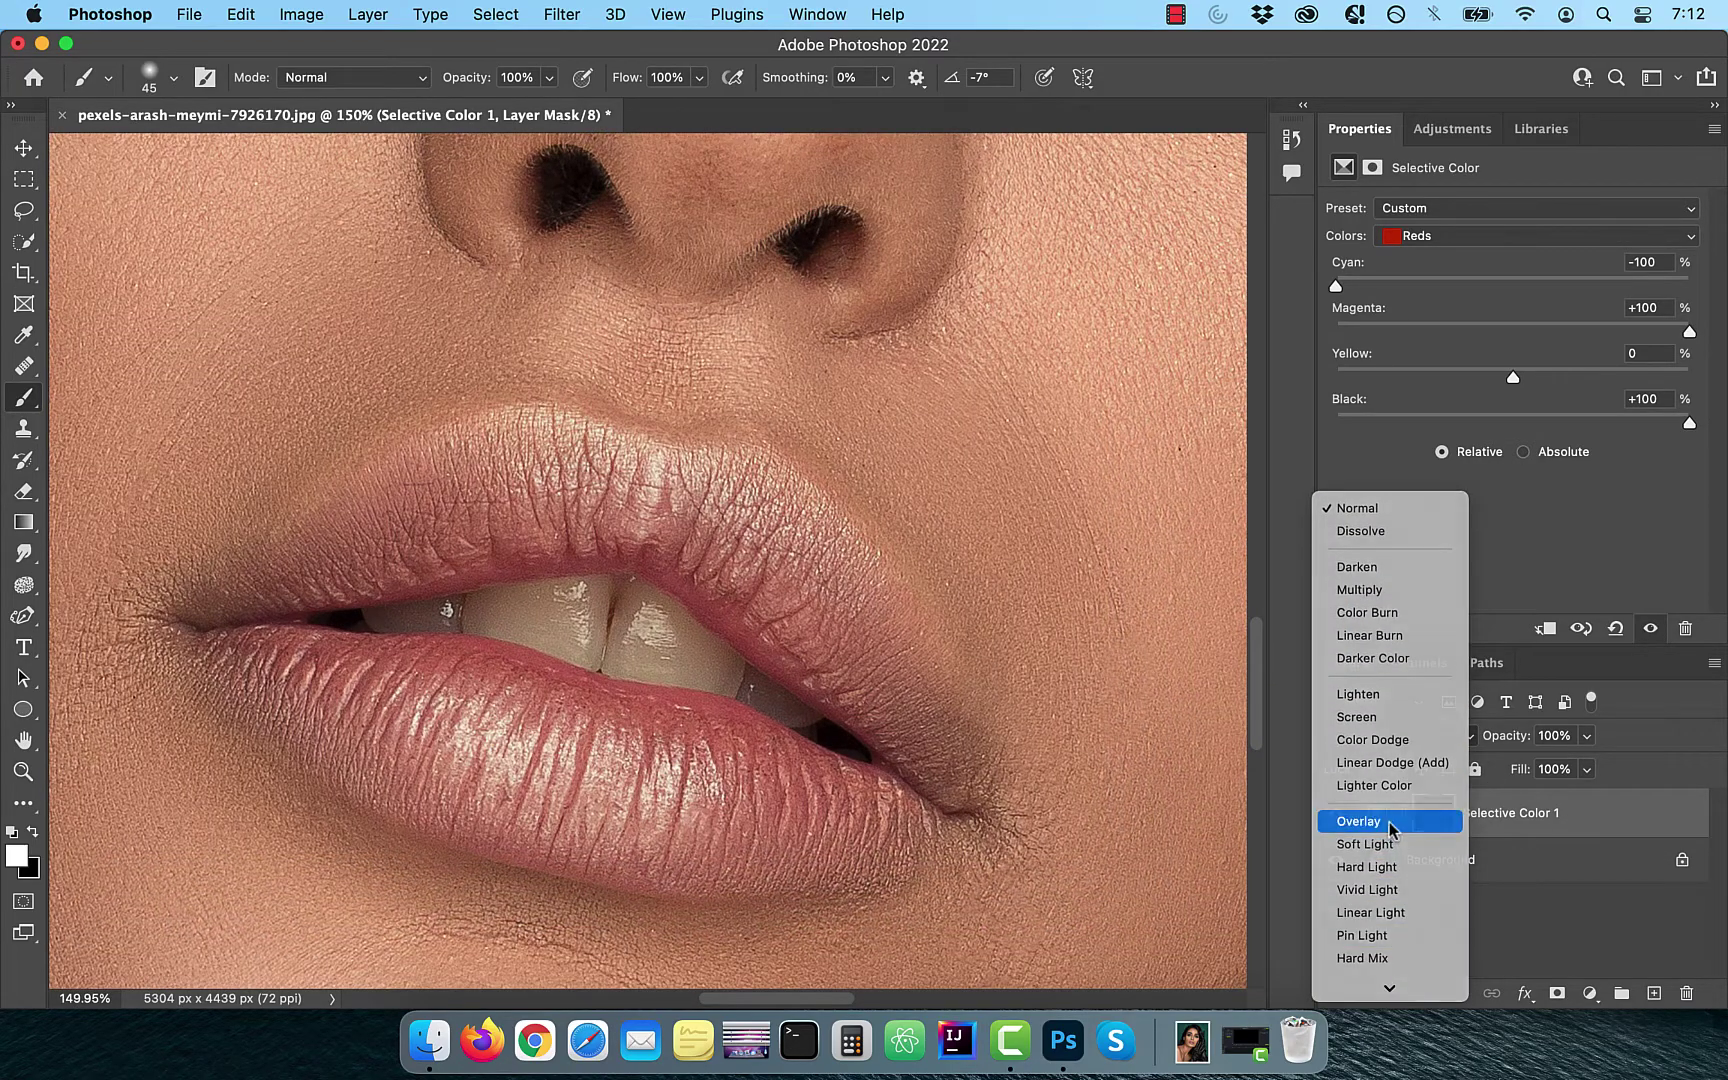
pyautogui.click(1391, 824)
pyautogui.moveTo(324, 554)
pyautogui.mouseDown()
pyautogui.moveTo(602, 489)
pyautogui.moveTo(568, 540)
pyautogui.moveTo(756, 526)
pyautogui.moveTo(931, 742)
pyautogui.moveTo(621, 756)
pyautogui.moveTo(864, 838)
pyautogui.moveTo(432, 823)
pyautogui.mouseUp()
pyautogui.moveTo(216, 635)
pyautogui.mouseDown()
pyautogui.moveTo(540, 662)
pyautogui.moveTo(837, 756)
pyautogui.mouseUp()
pyautogui.moveTo(756, 648); pyautogui.dragTo(864, 729)
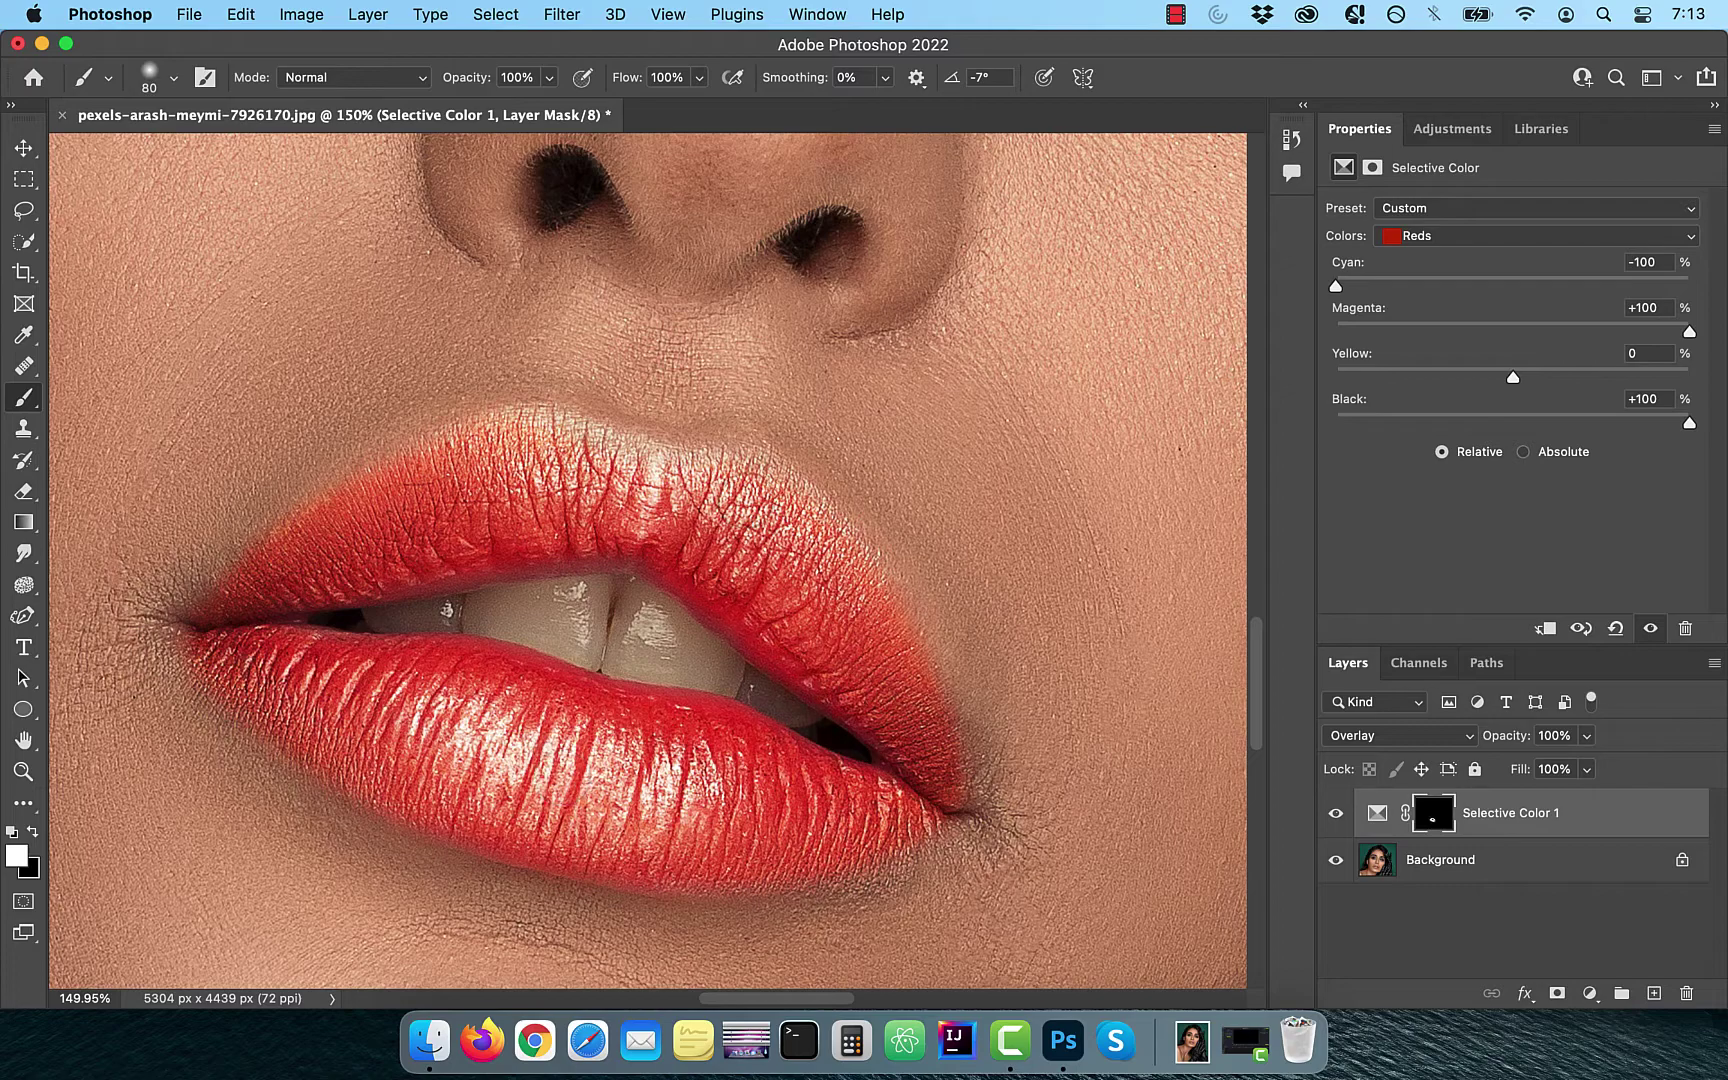
# Zoom out to the whole face and reconfirm the Overlay blend mode
pyautogui.press('super+0')
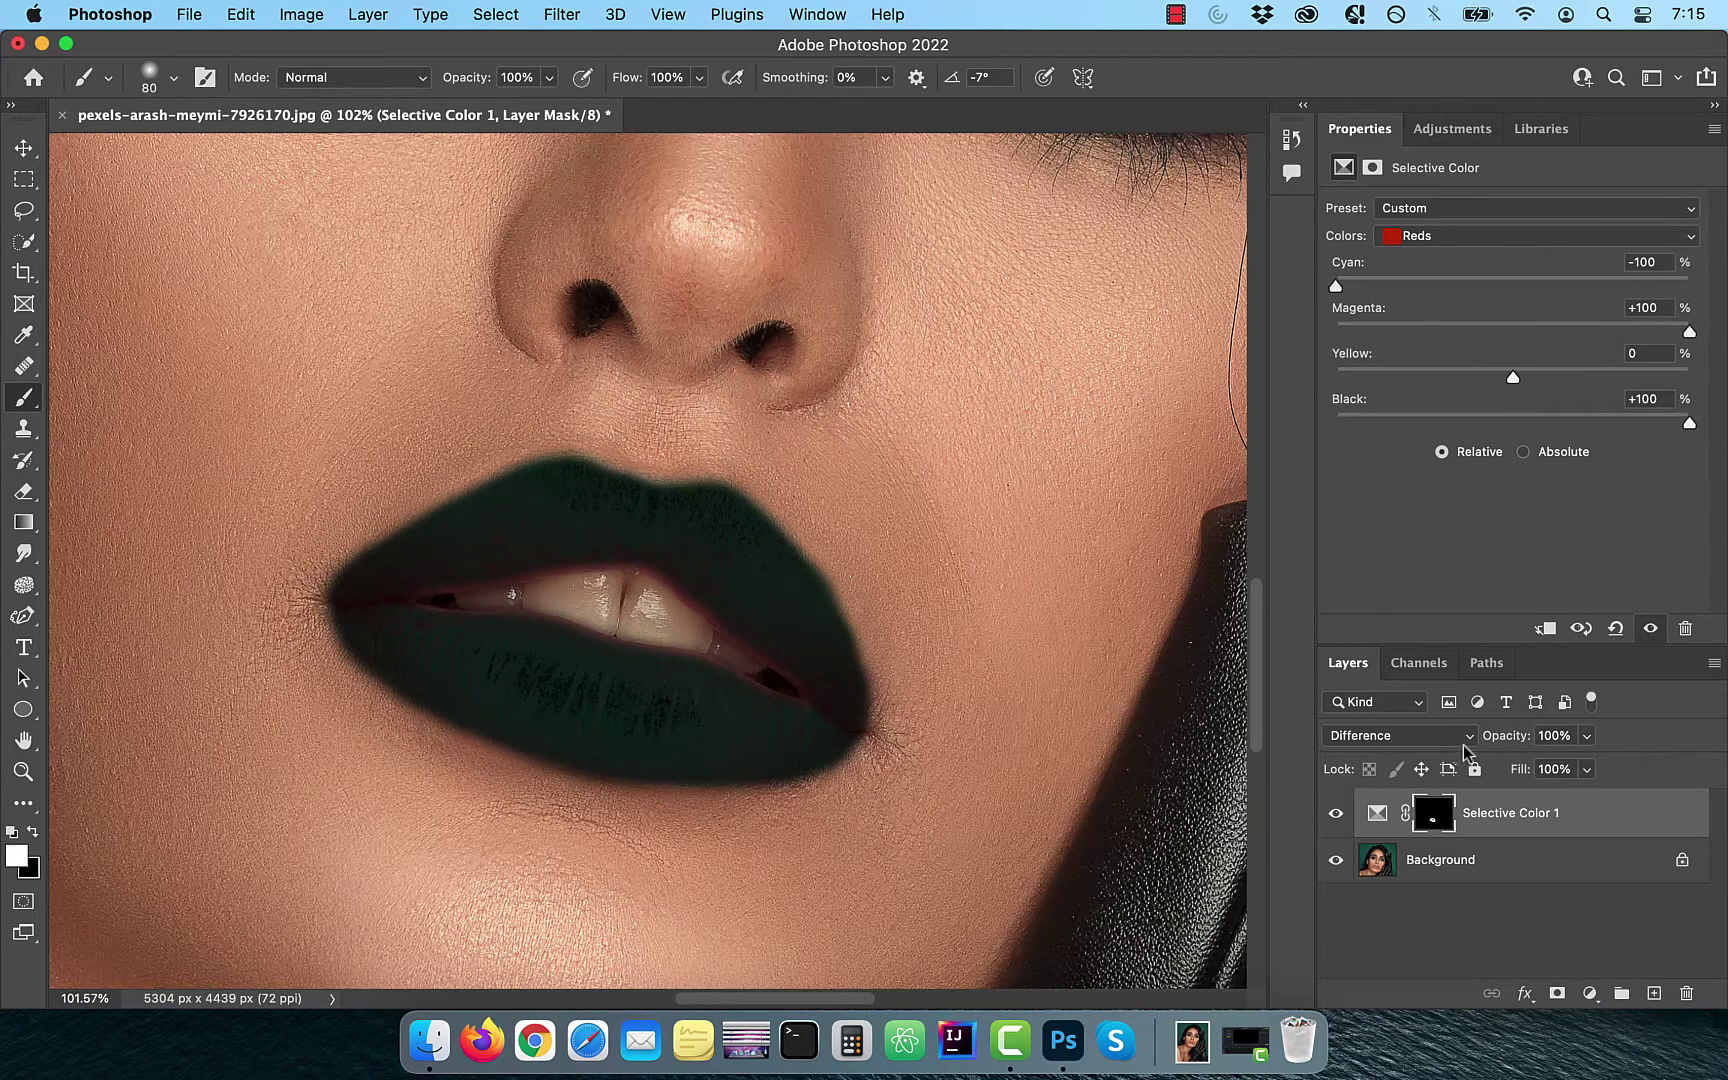
pyautogui.click(1402, 735)
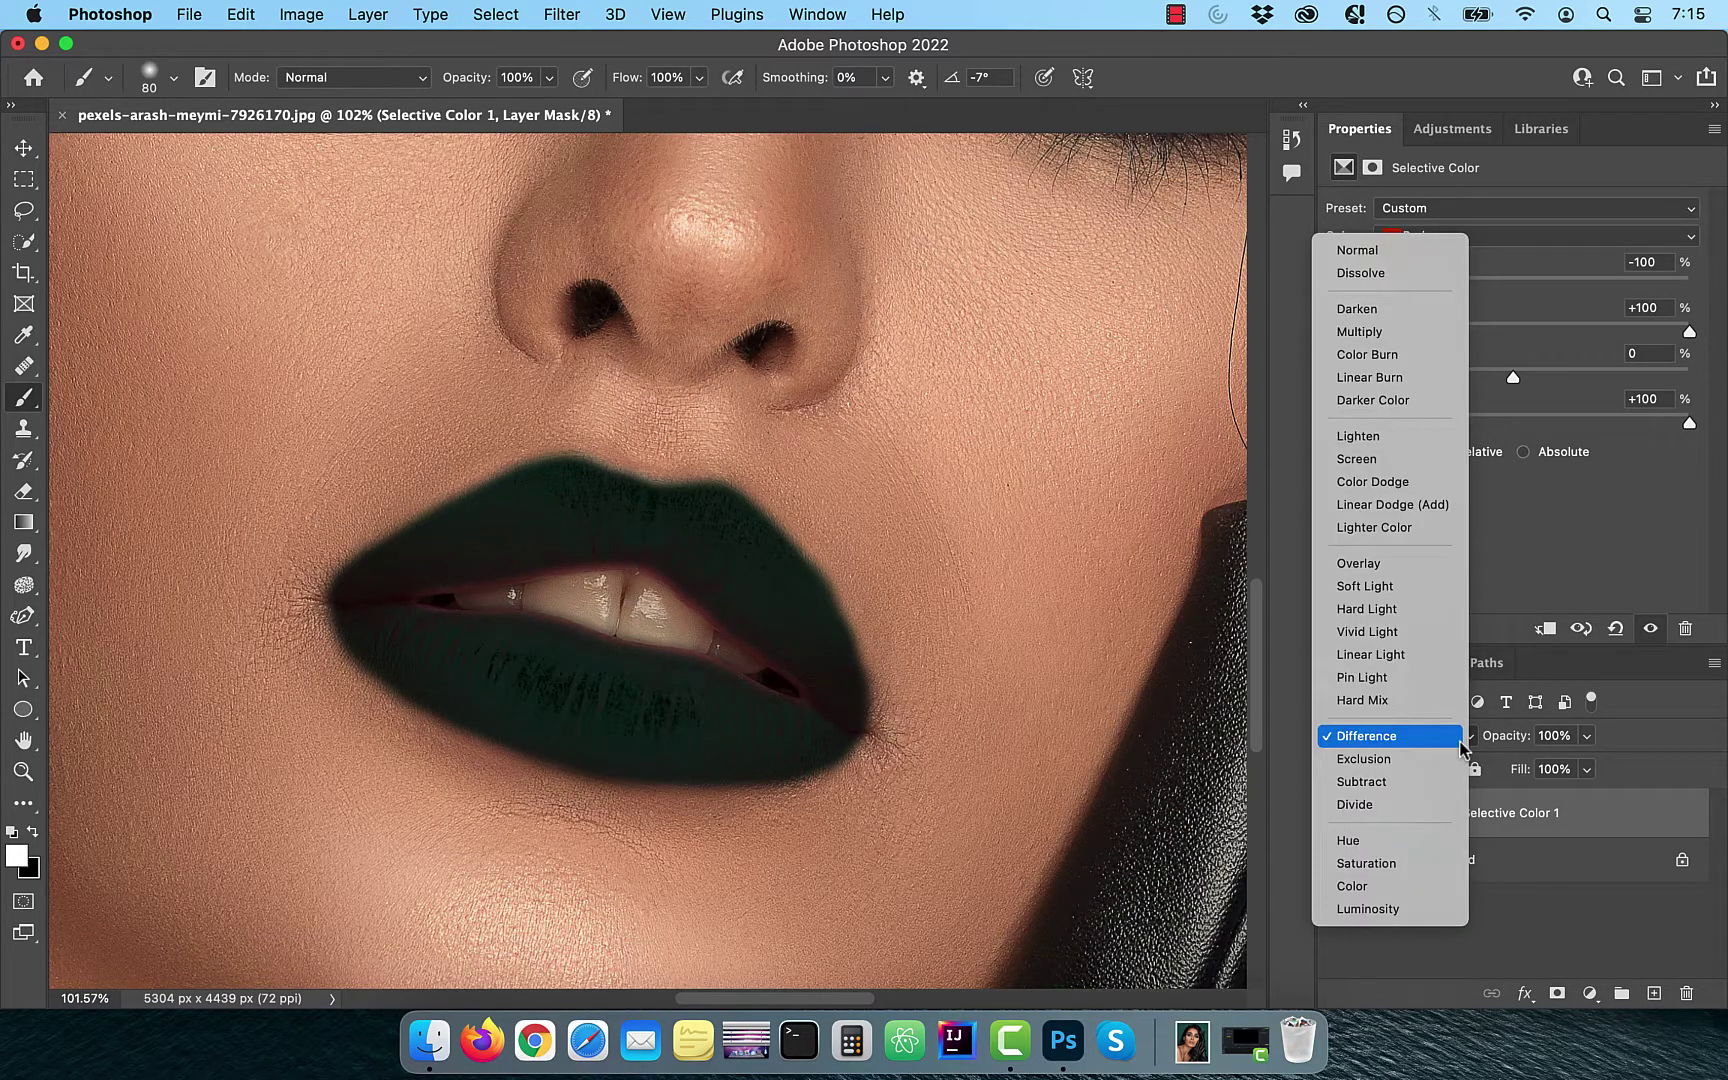
pyautogui.click(1401, 567)
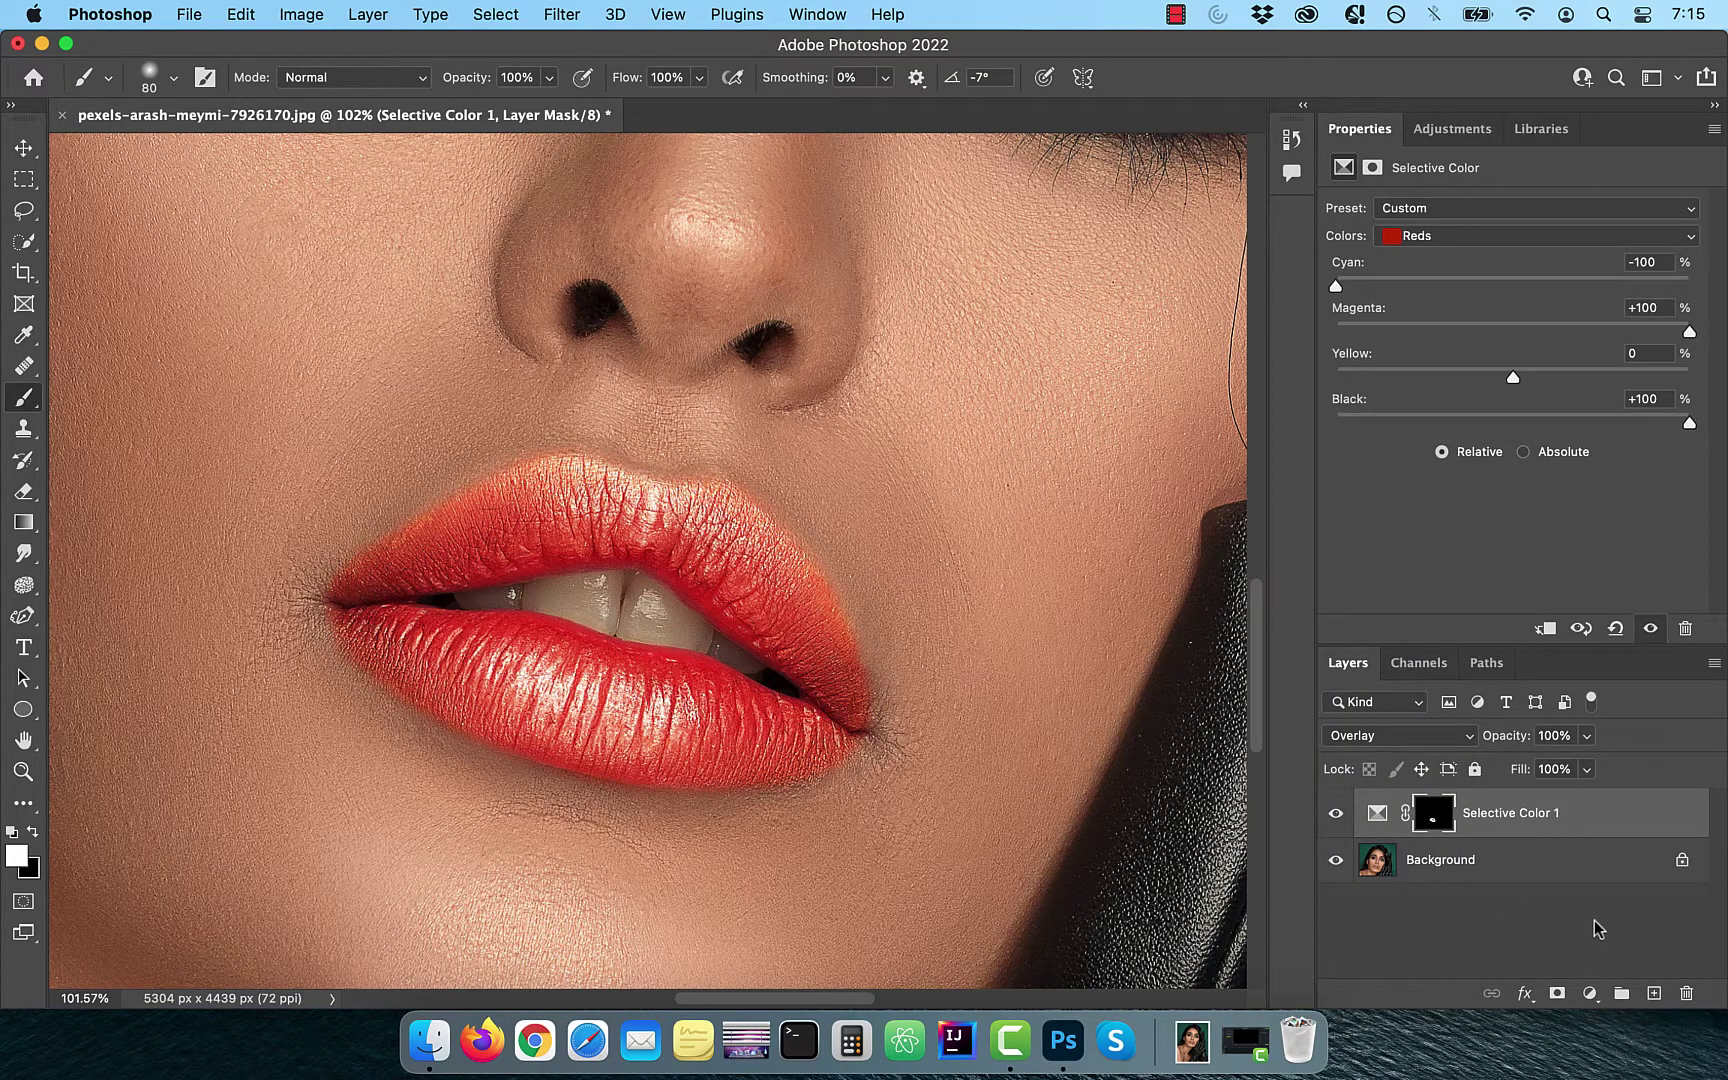
# Fill the lip selection with black on a new Layer 1 blended in Soft Light
pyautogui.keyDown('super'); pyautogui.click(1436, 812); pyautogui.keyUp('super')
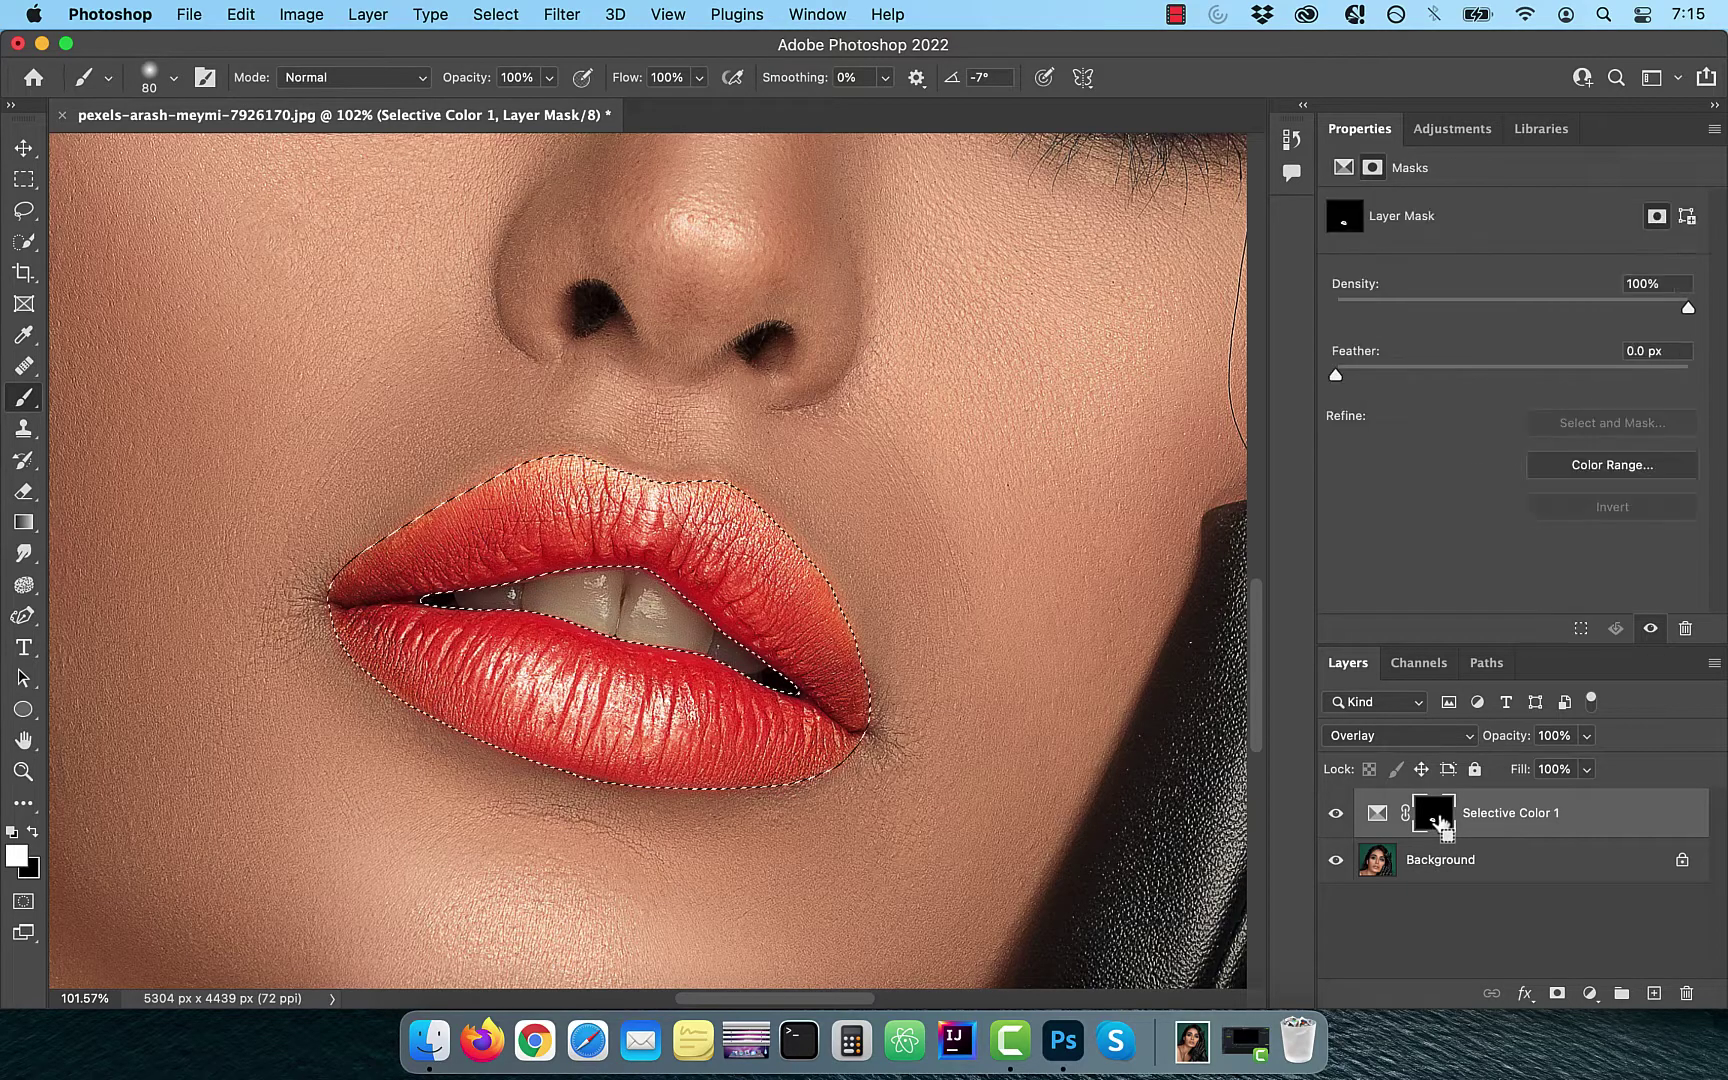
pyautogui.click(1654, 993)
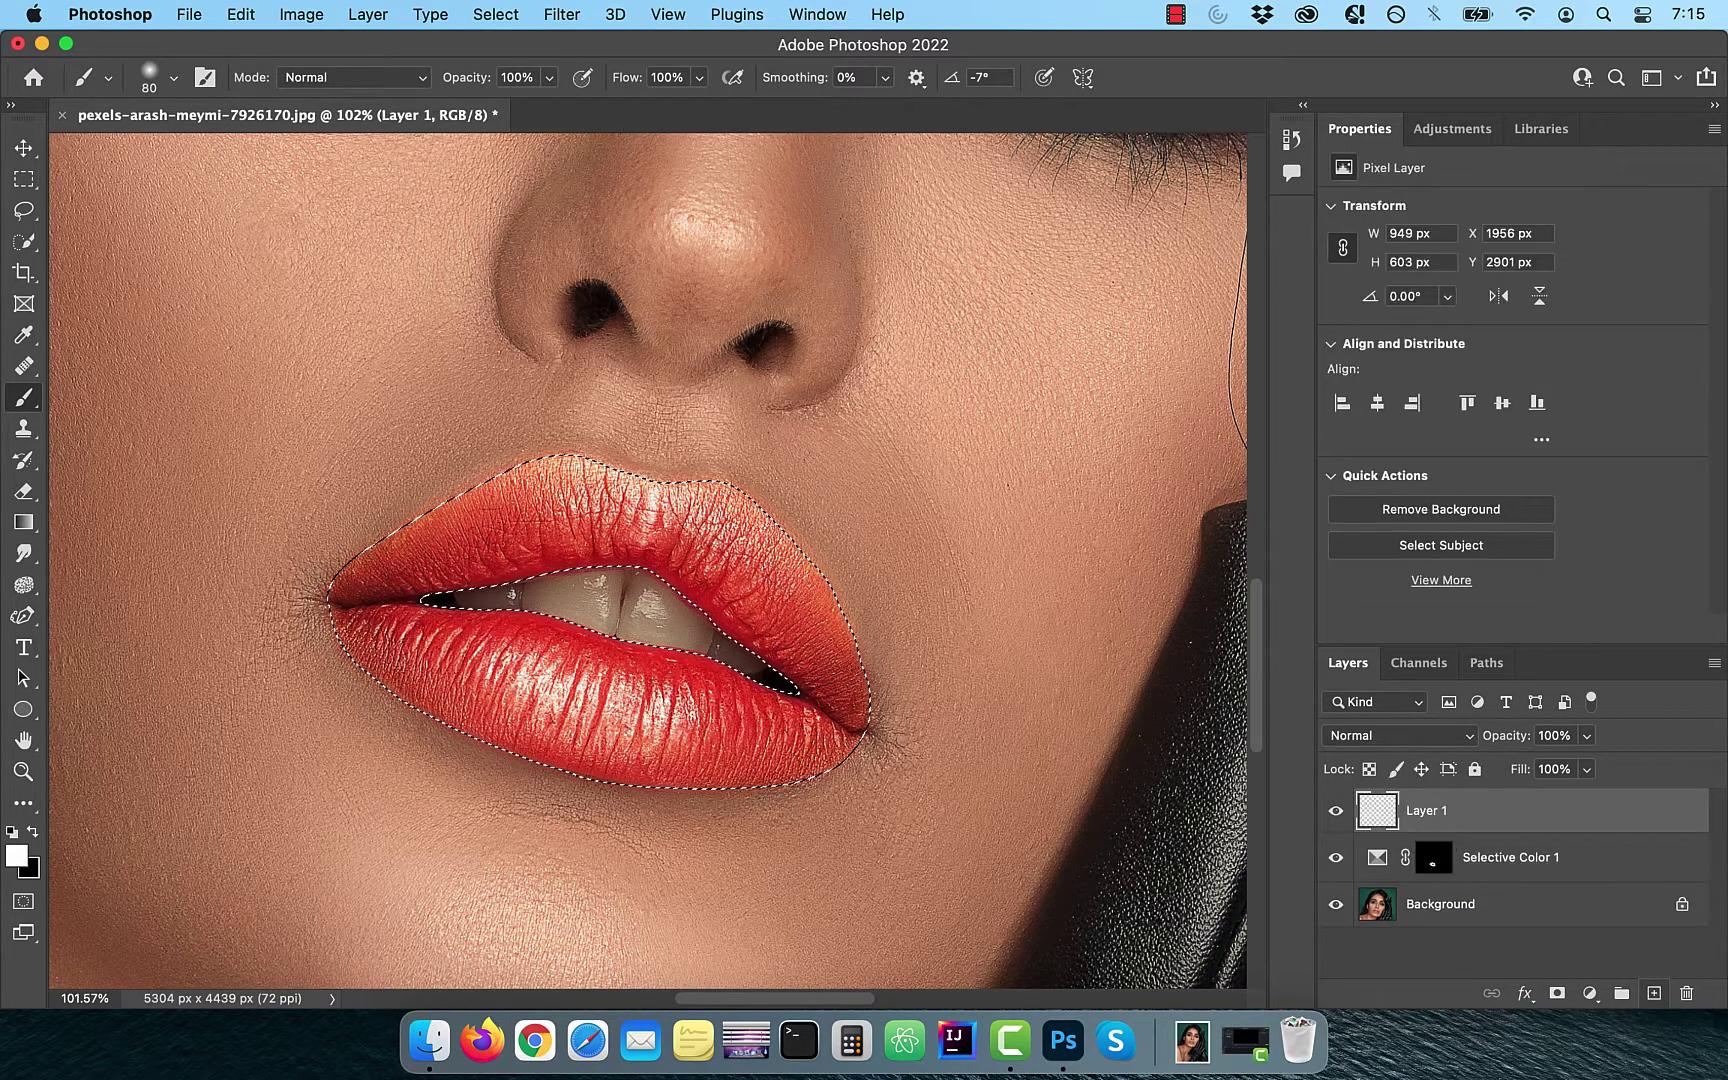
pyautogui.click(240, 14)
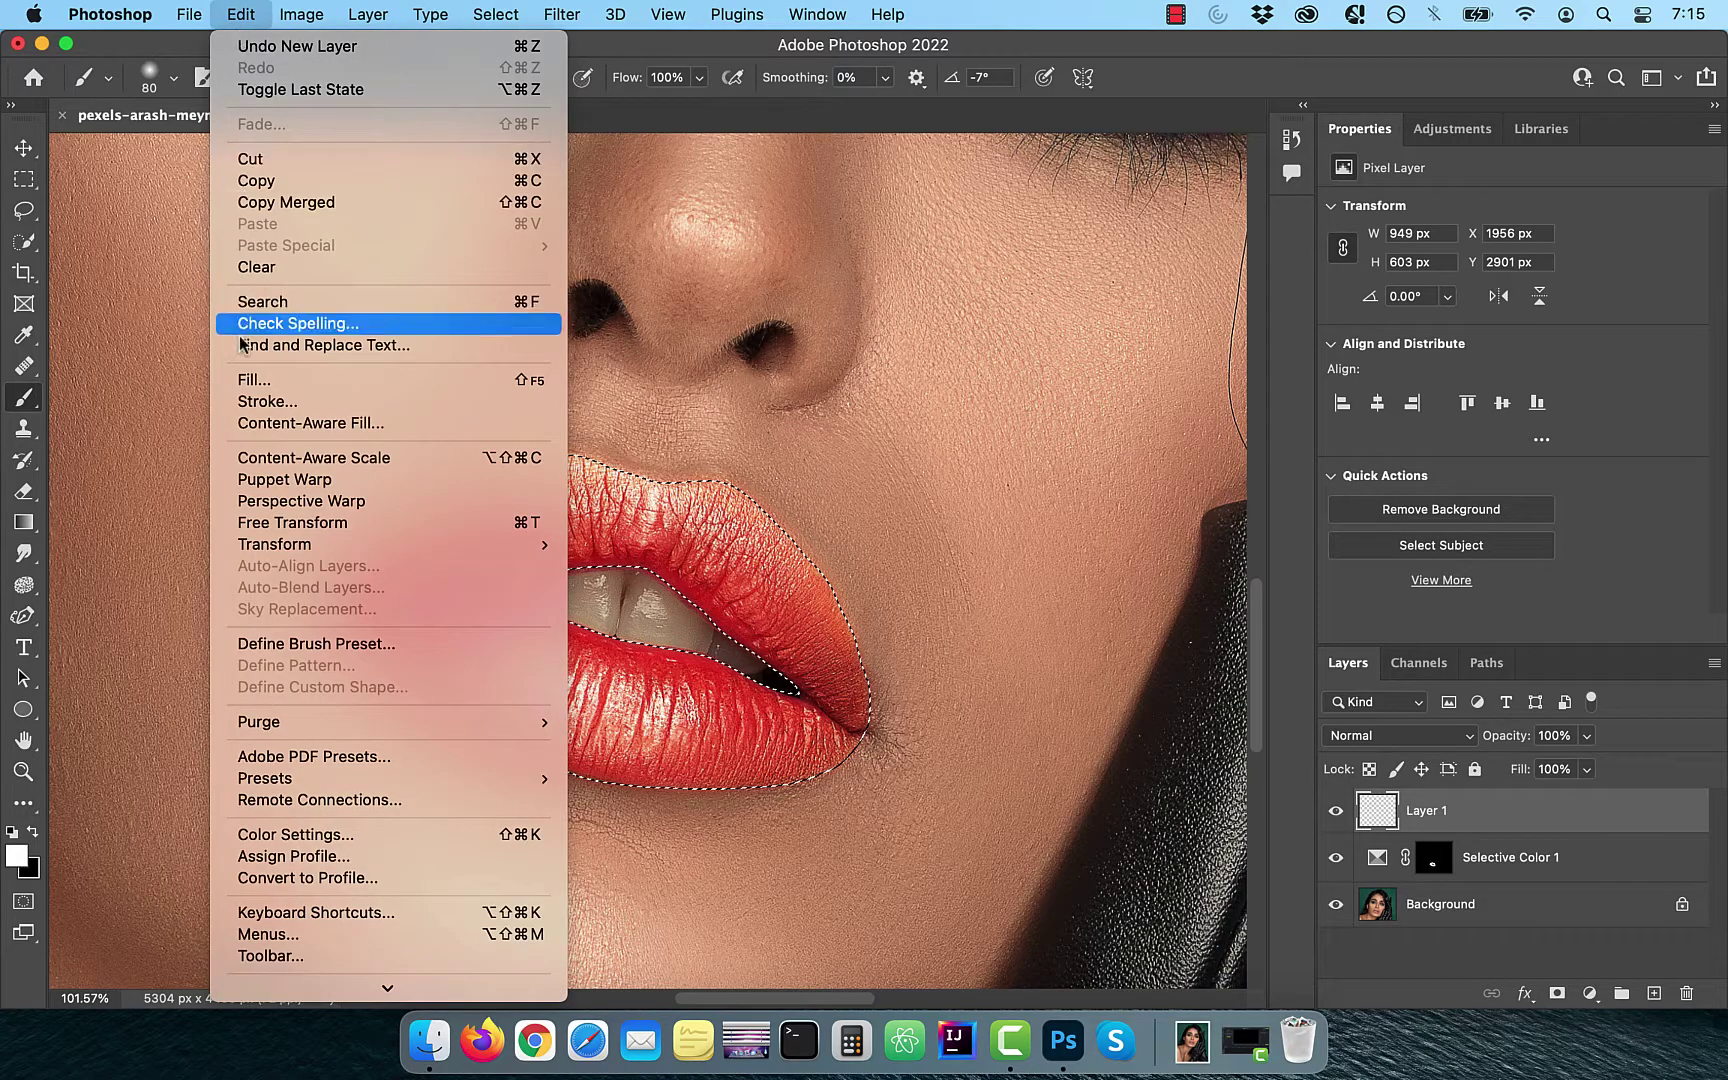
pyautogui.click(246, 381)
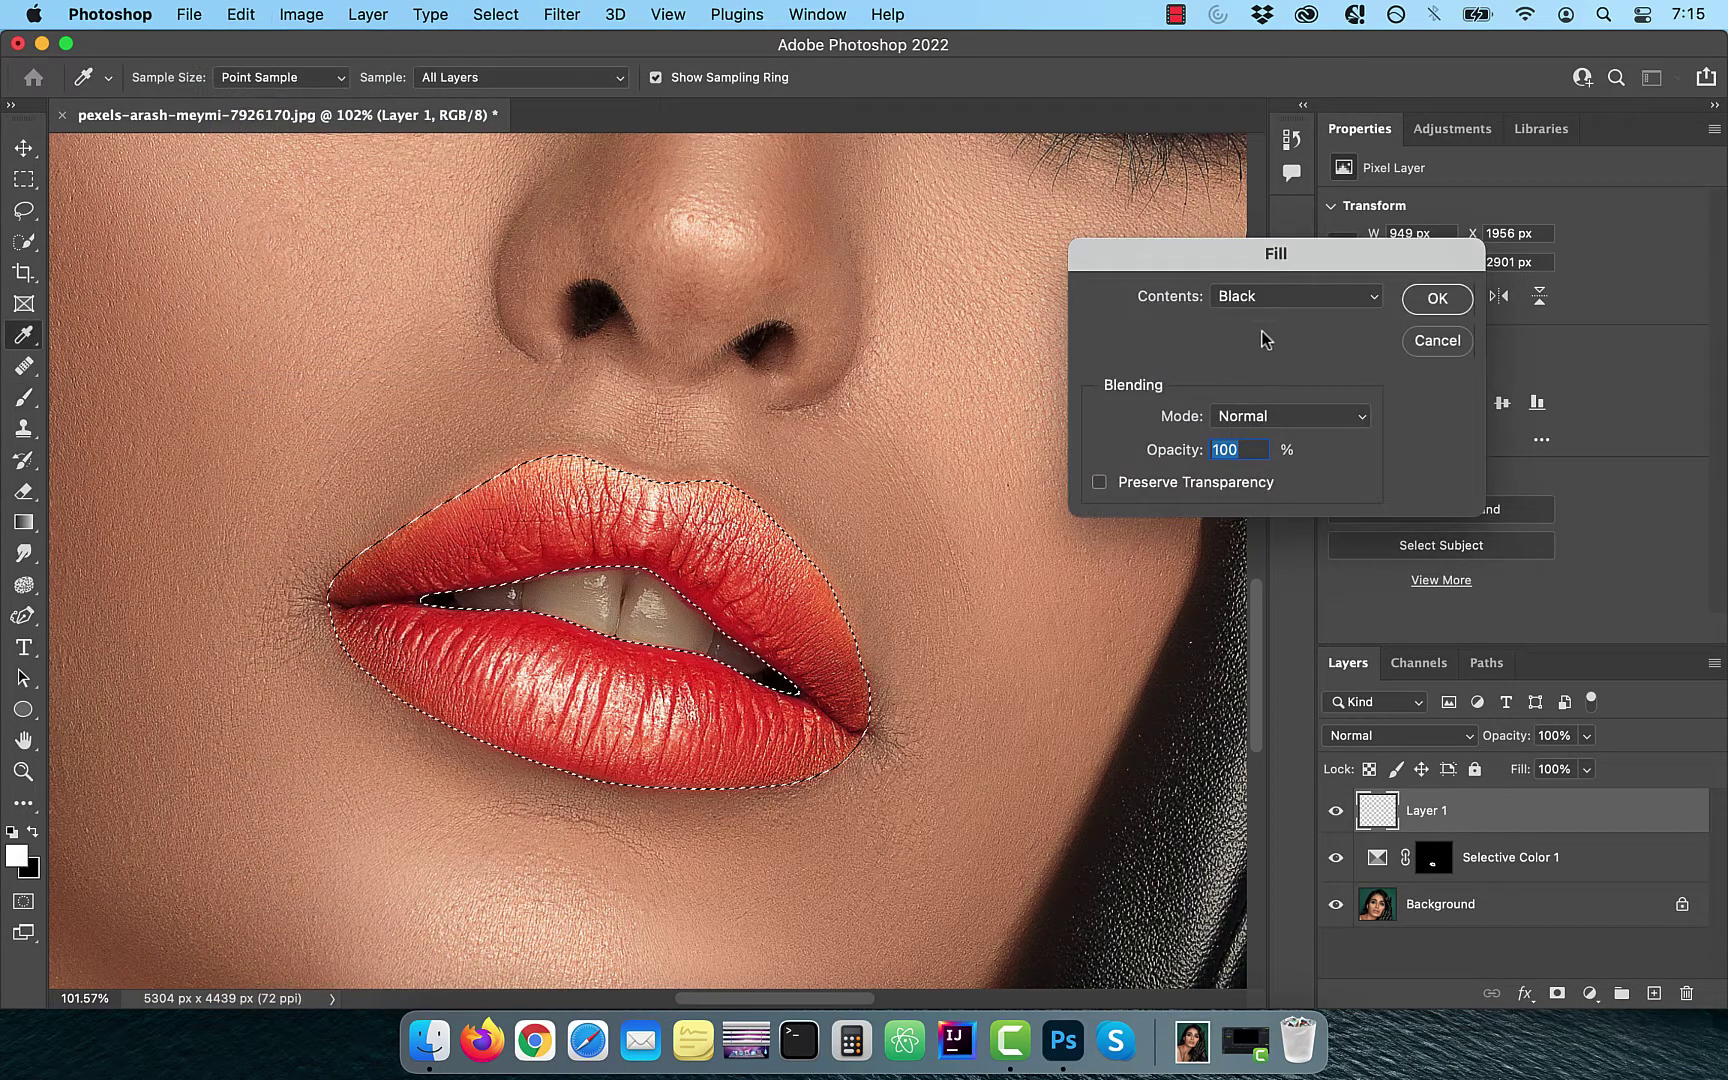
pyautogui.click(1433, 300)
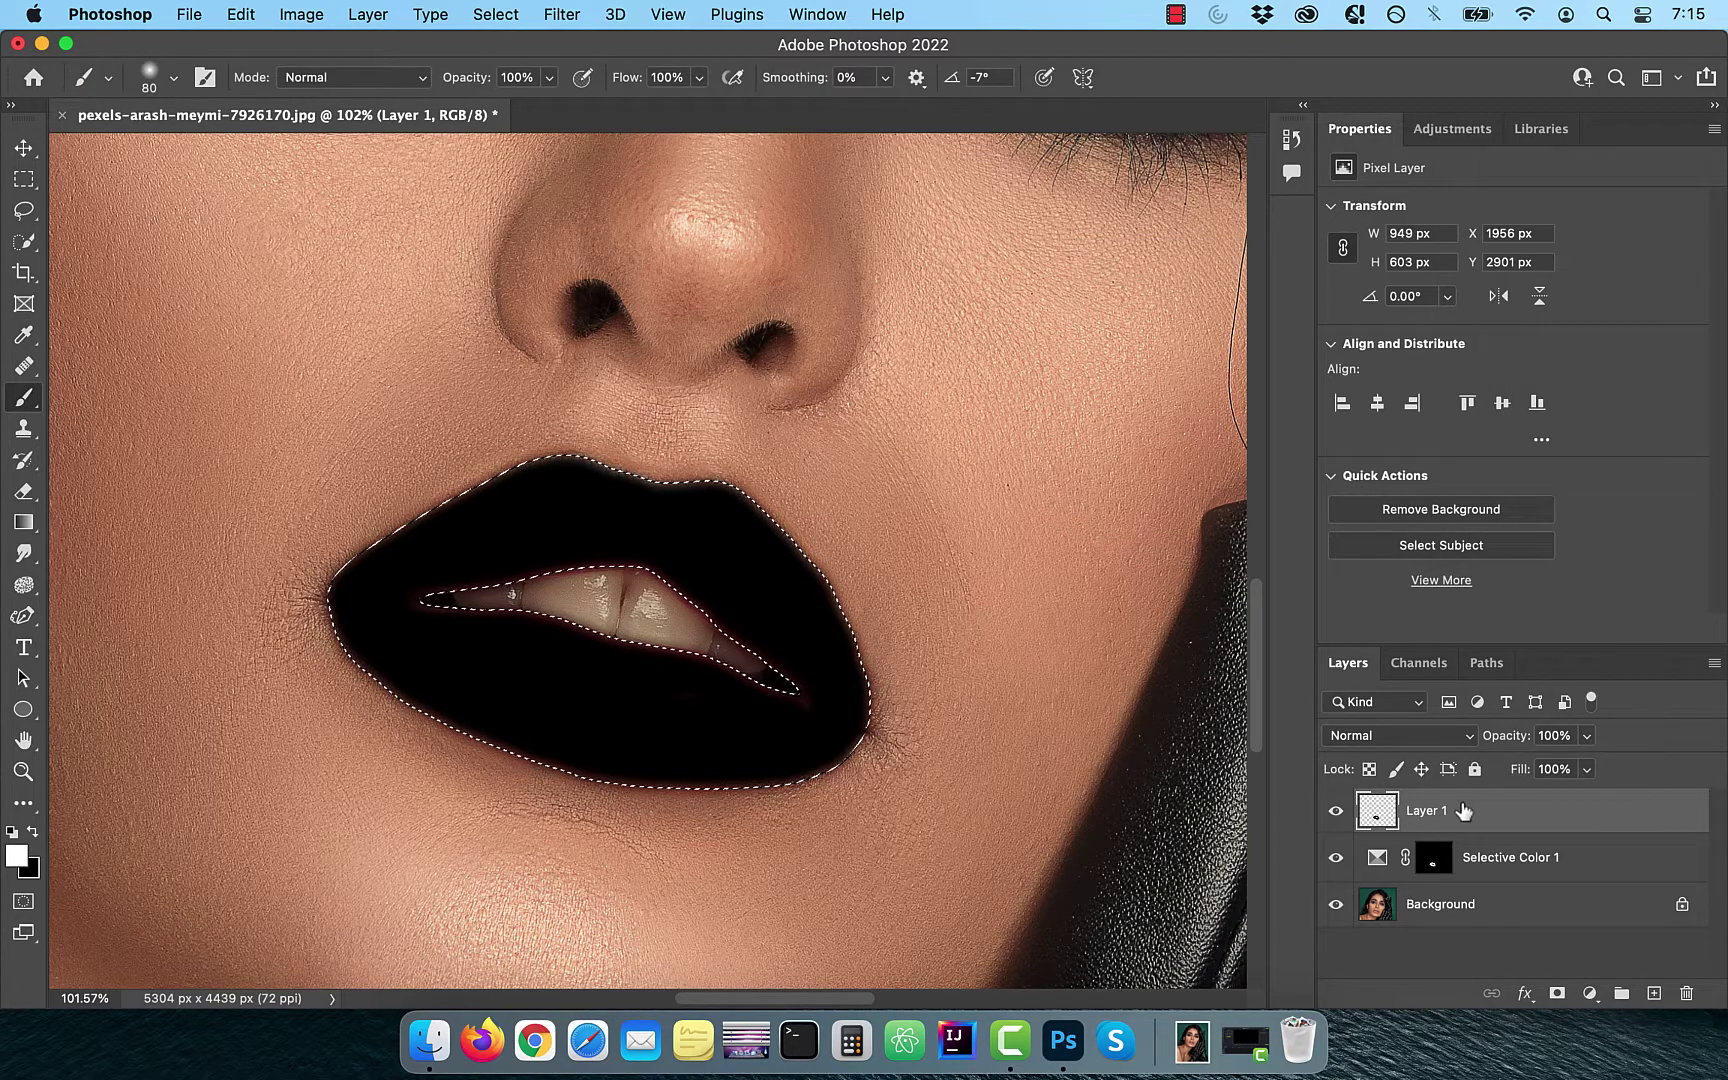
pyautogui.click(1424, 737)
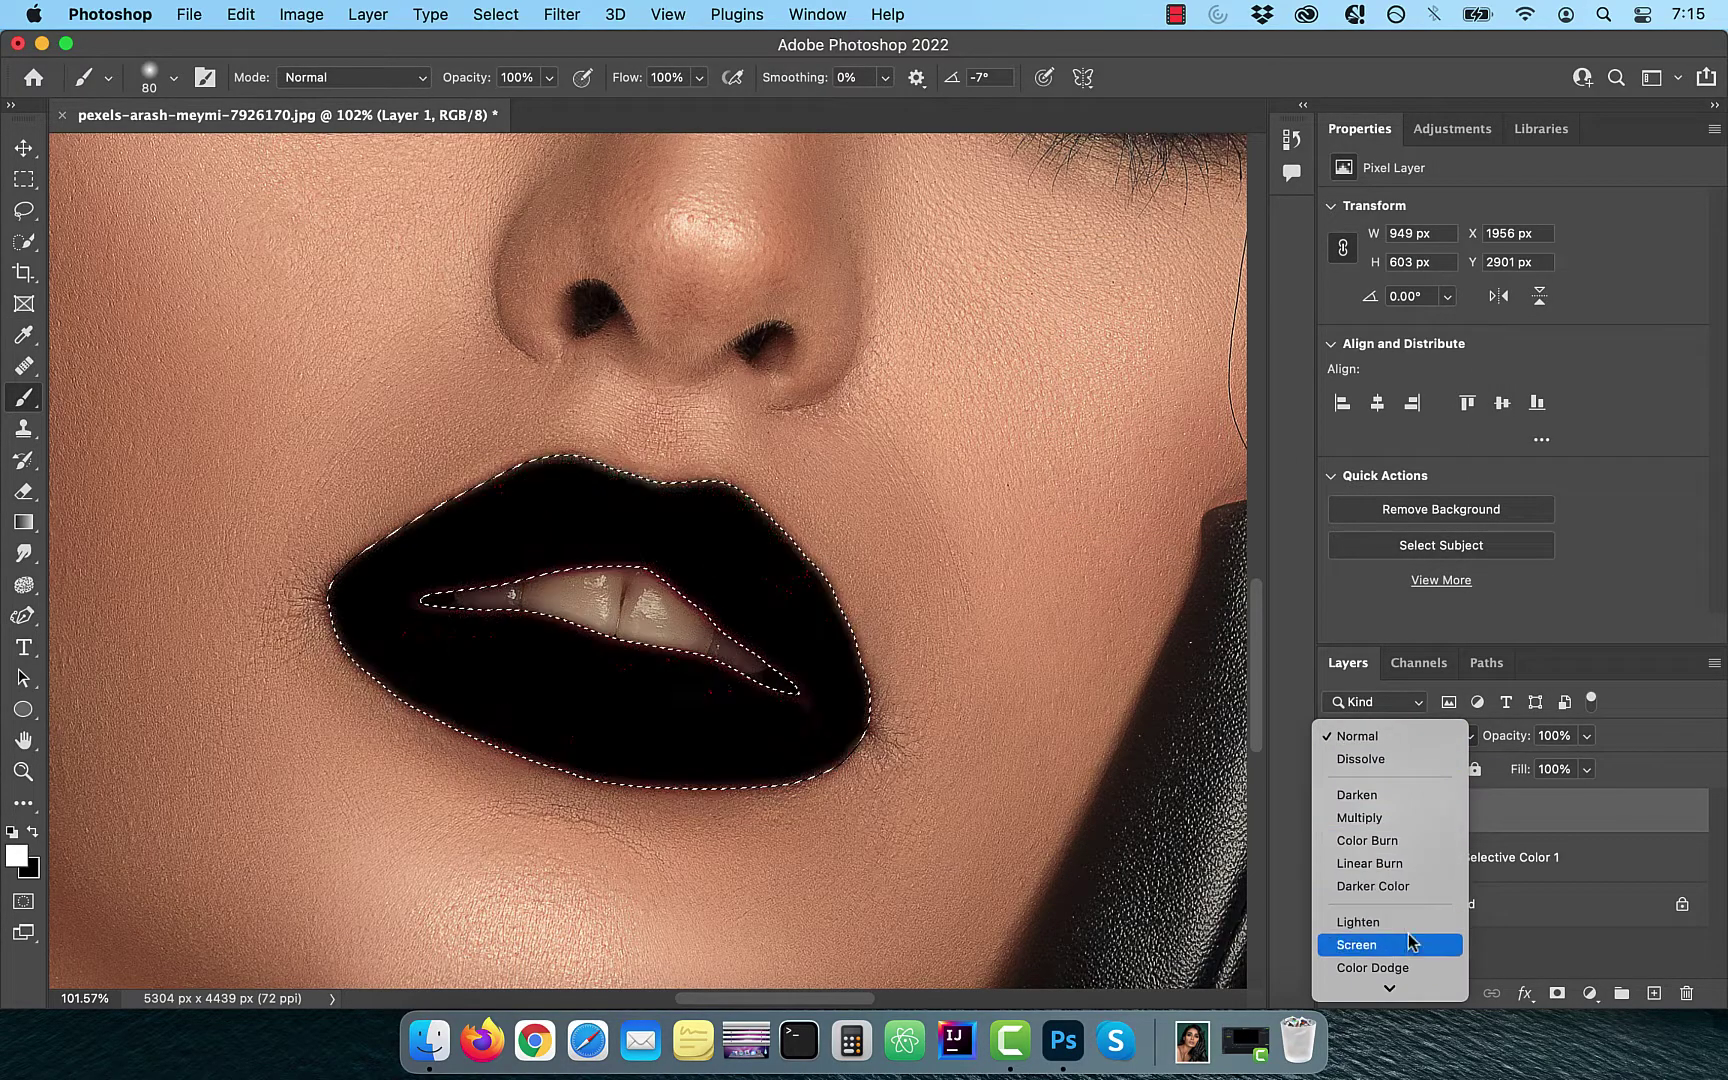
pyautogui.click(1390, 868)
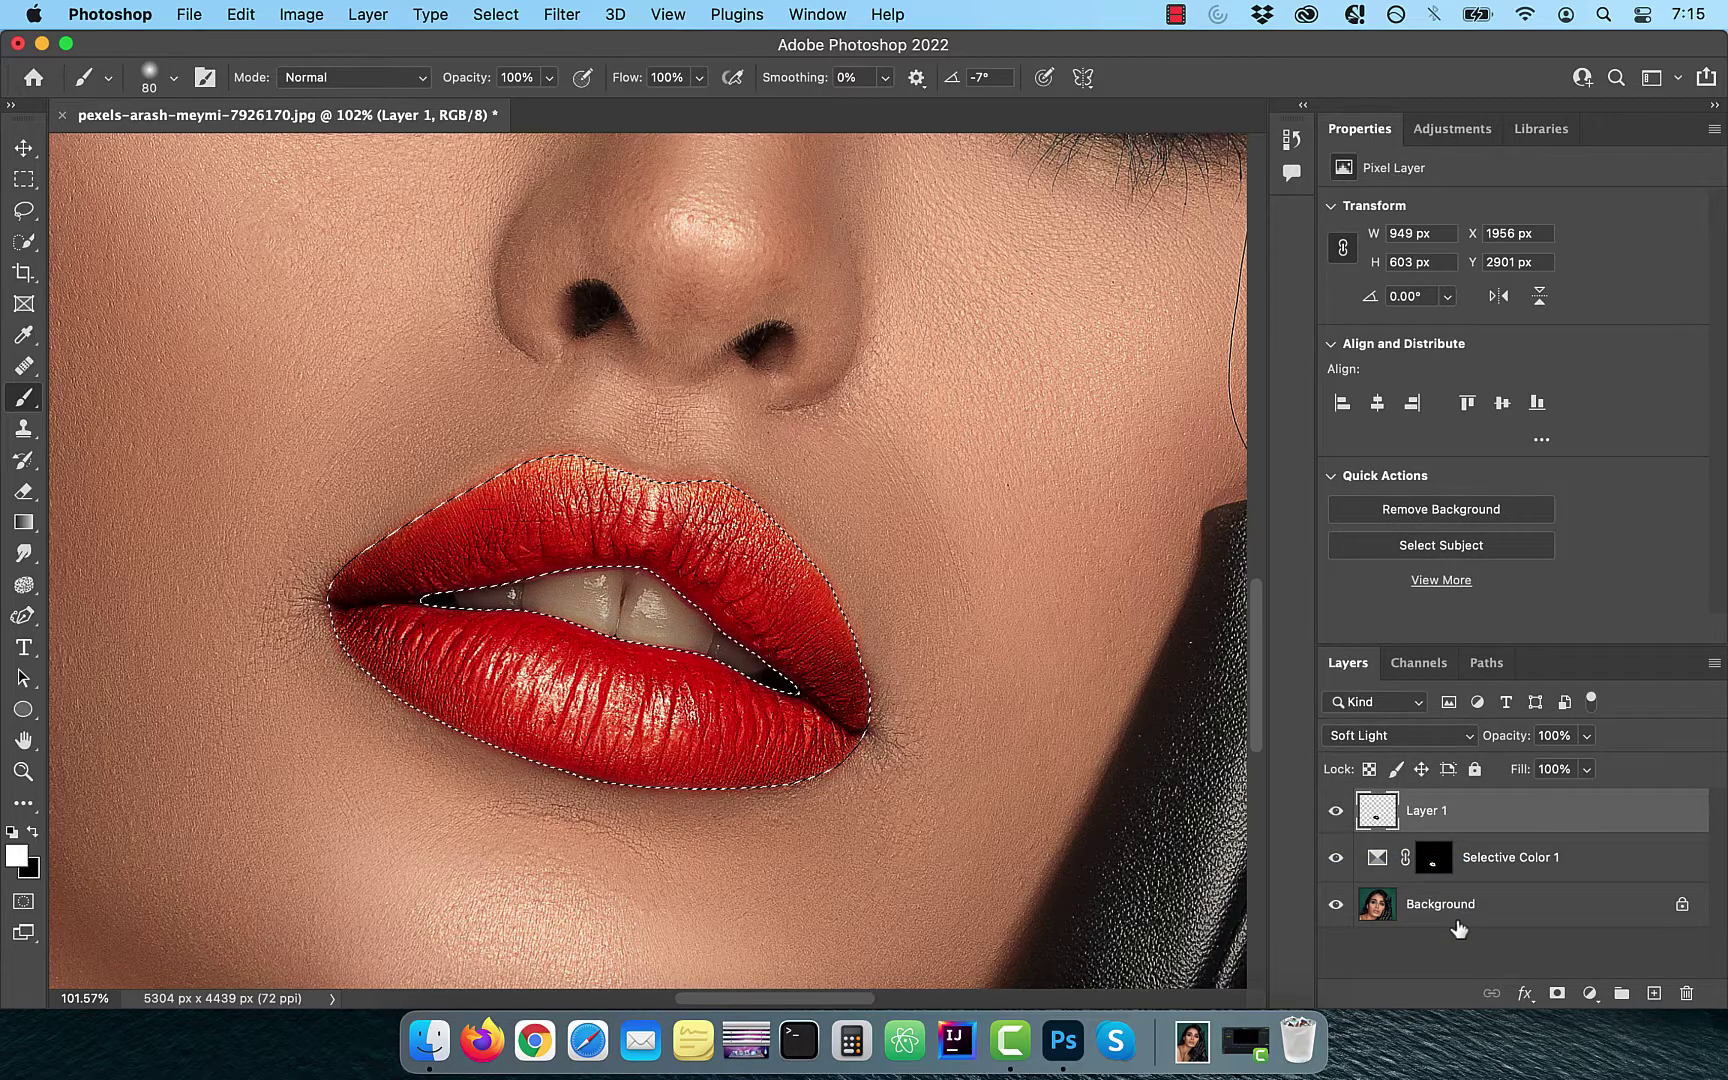
# Deselect the lips and add a new layer named 'shine'
pyautogui.press('super+d')
pyautogui.scroll(-4, 1053, 864)
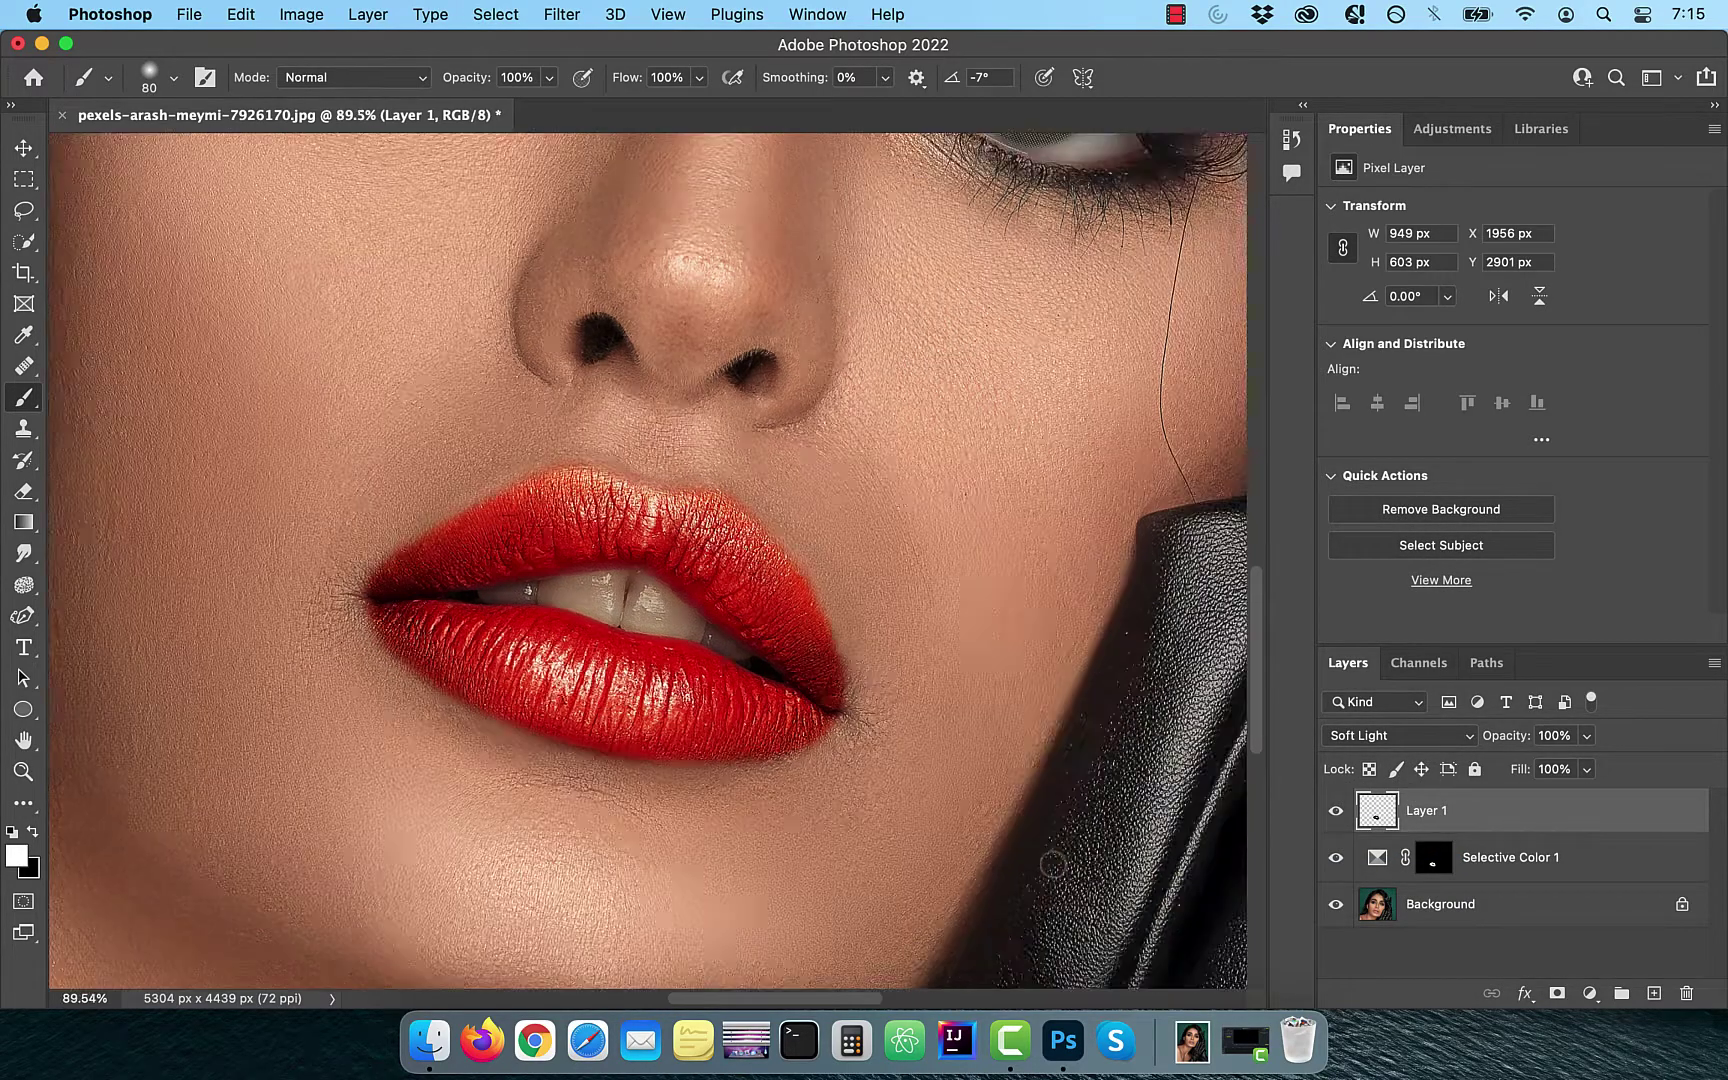
pyautogui.click(1655, 995)
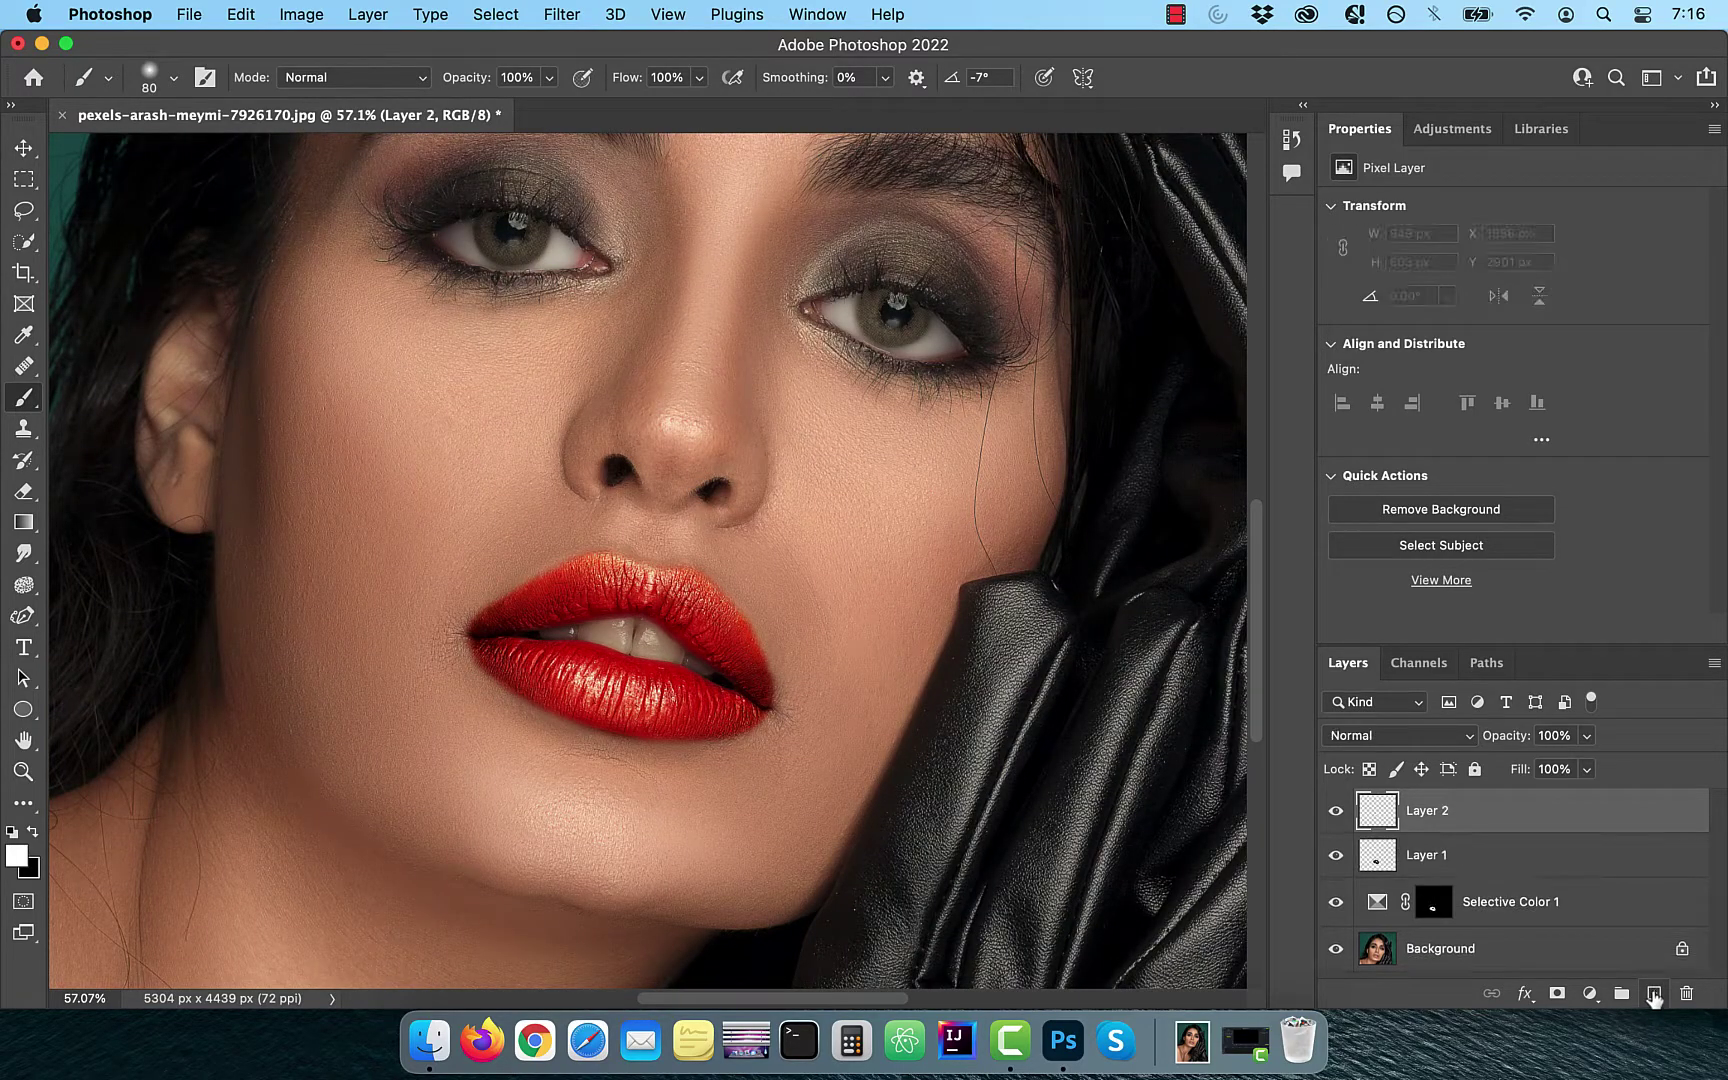
pyautogui.doubleClick(1427, 810)
pyautogui.write('shine')
pyautogui.press('Return')
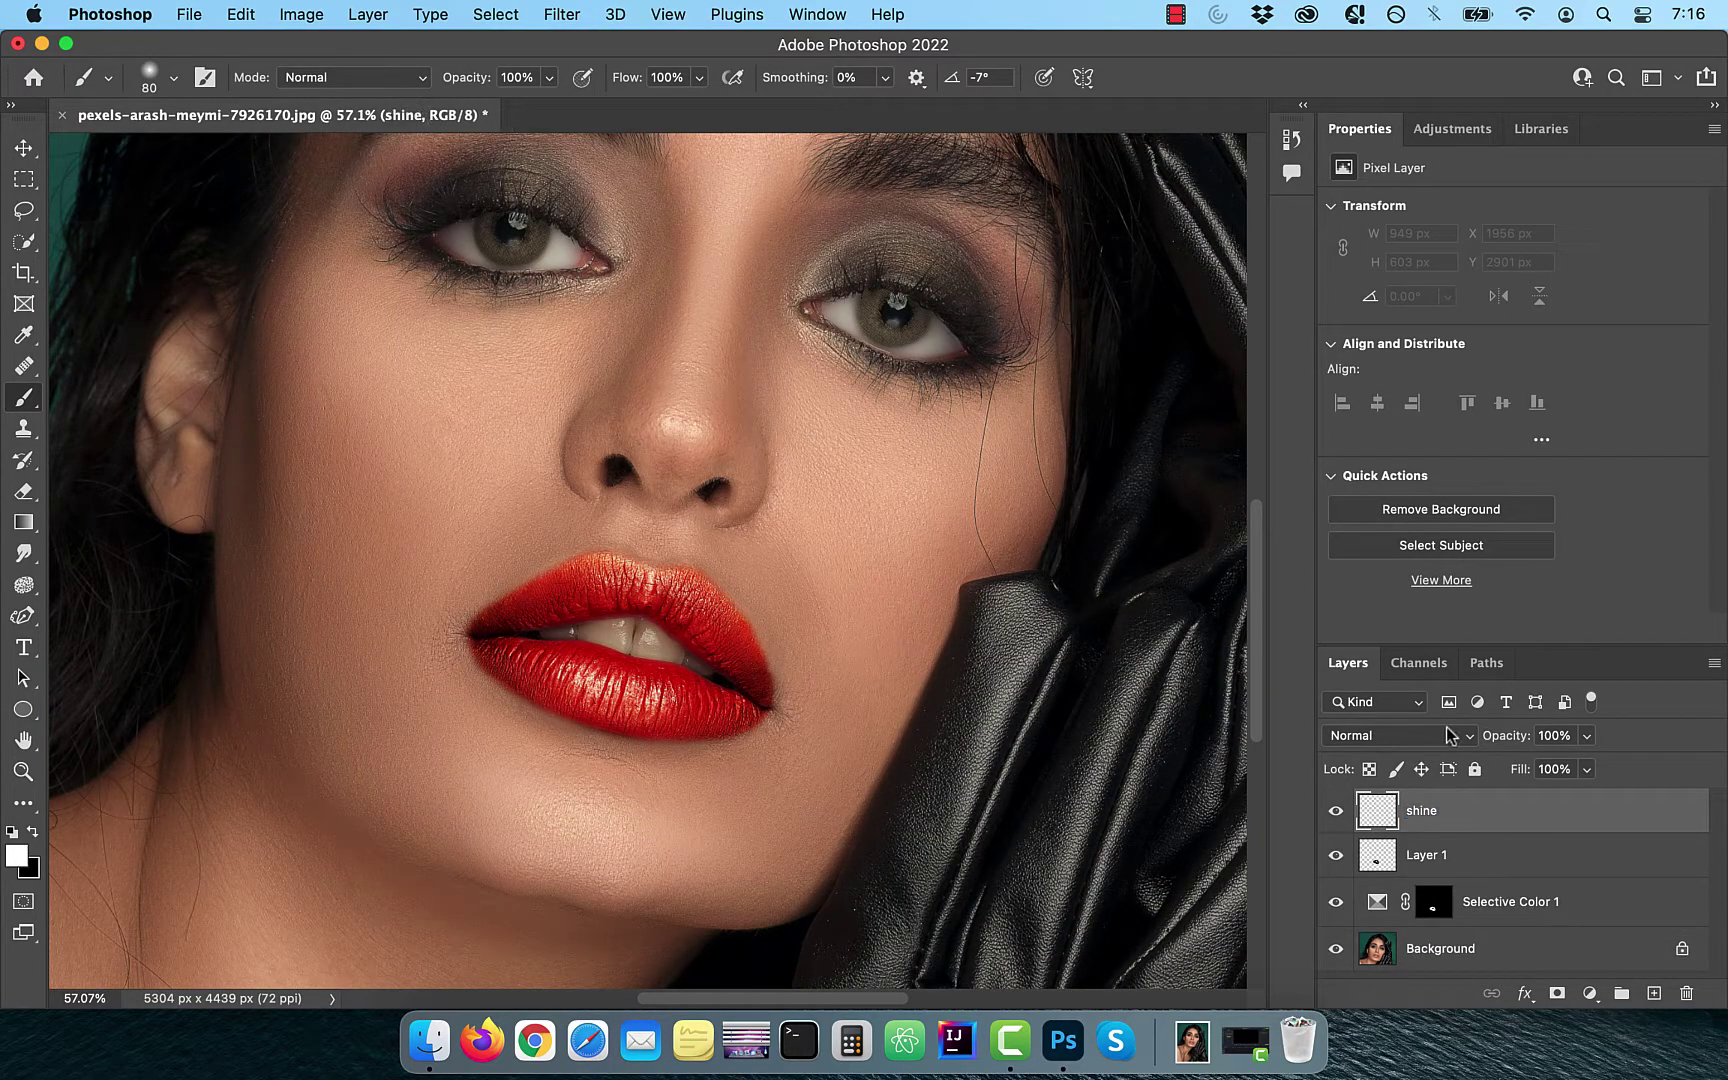
# Set 'shine' to Color Dodge and turn off Transparency Shapes Layer in Blending Options
pyautogui.click(1445, 736)
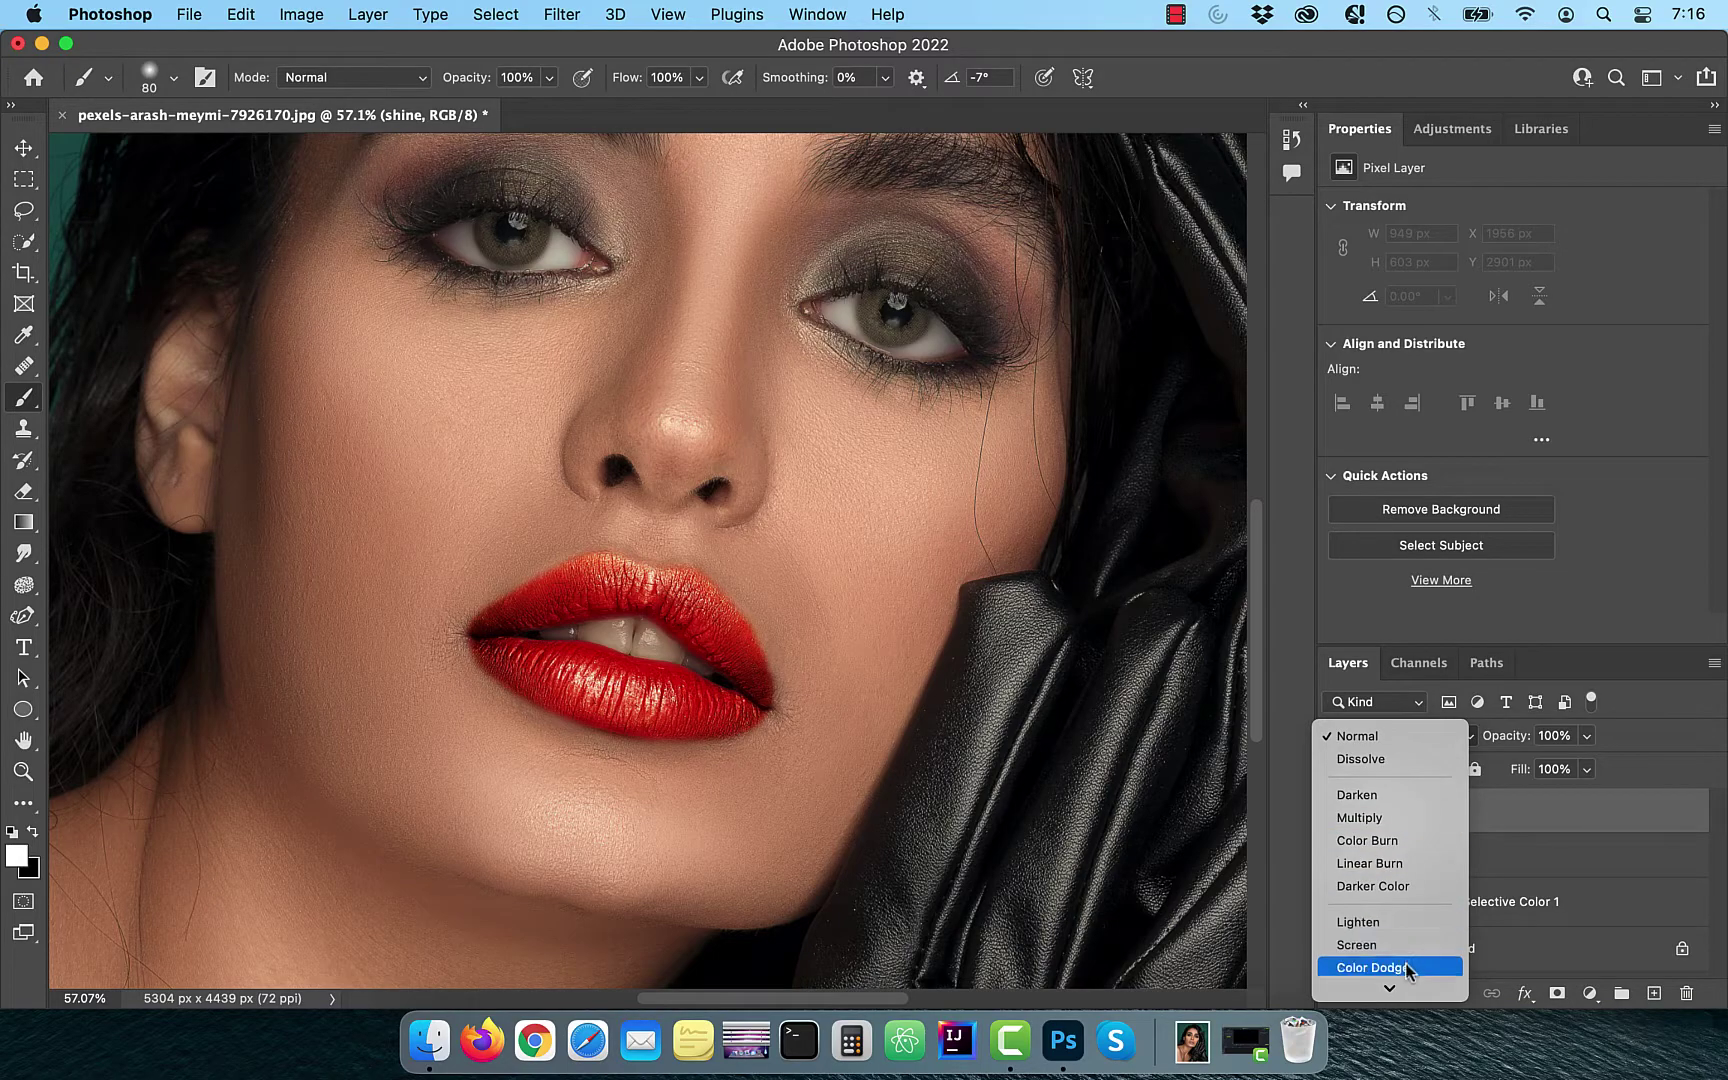
pyautogui.click(1407, 970)
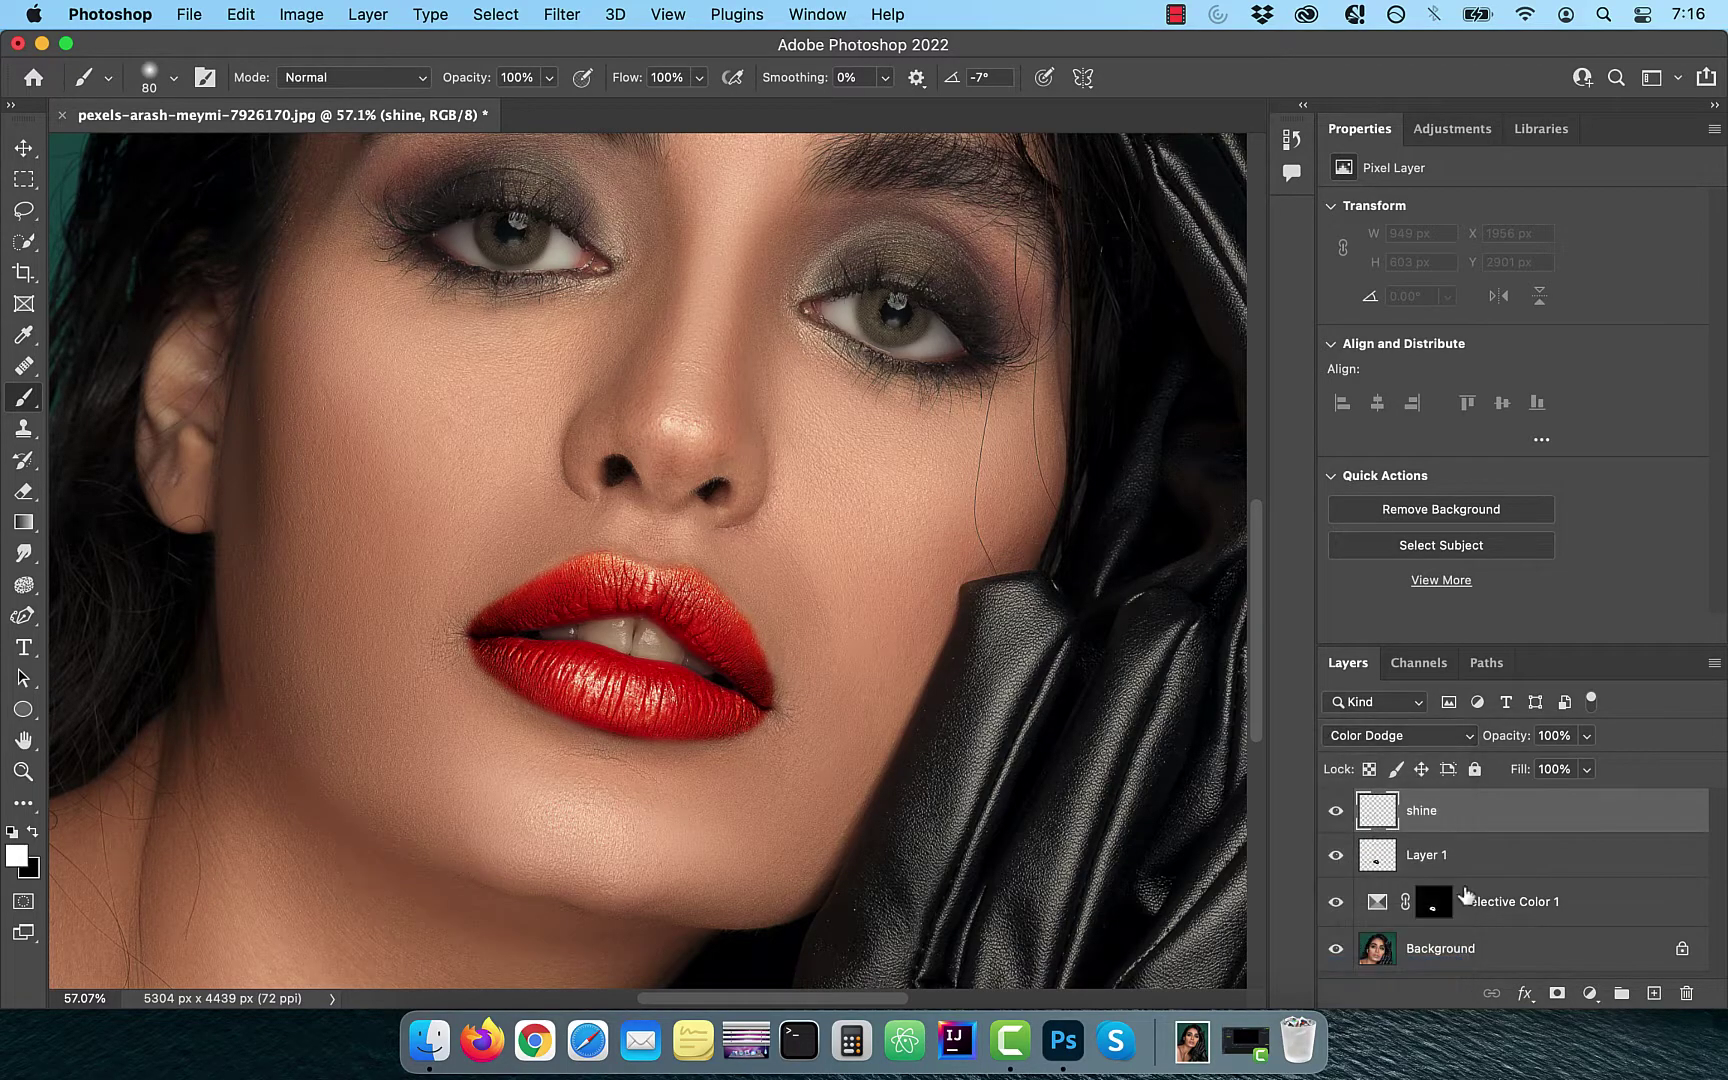
pyautogui.click(1526, 996)
pyautogui.click(1569, 679)
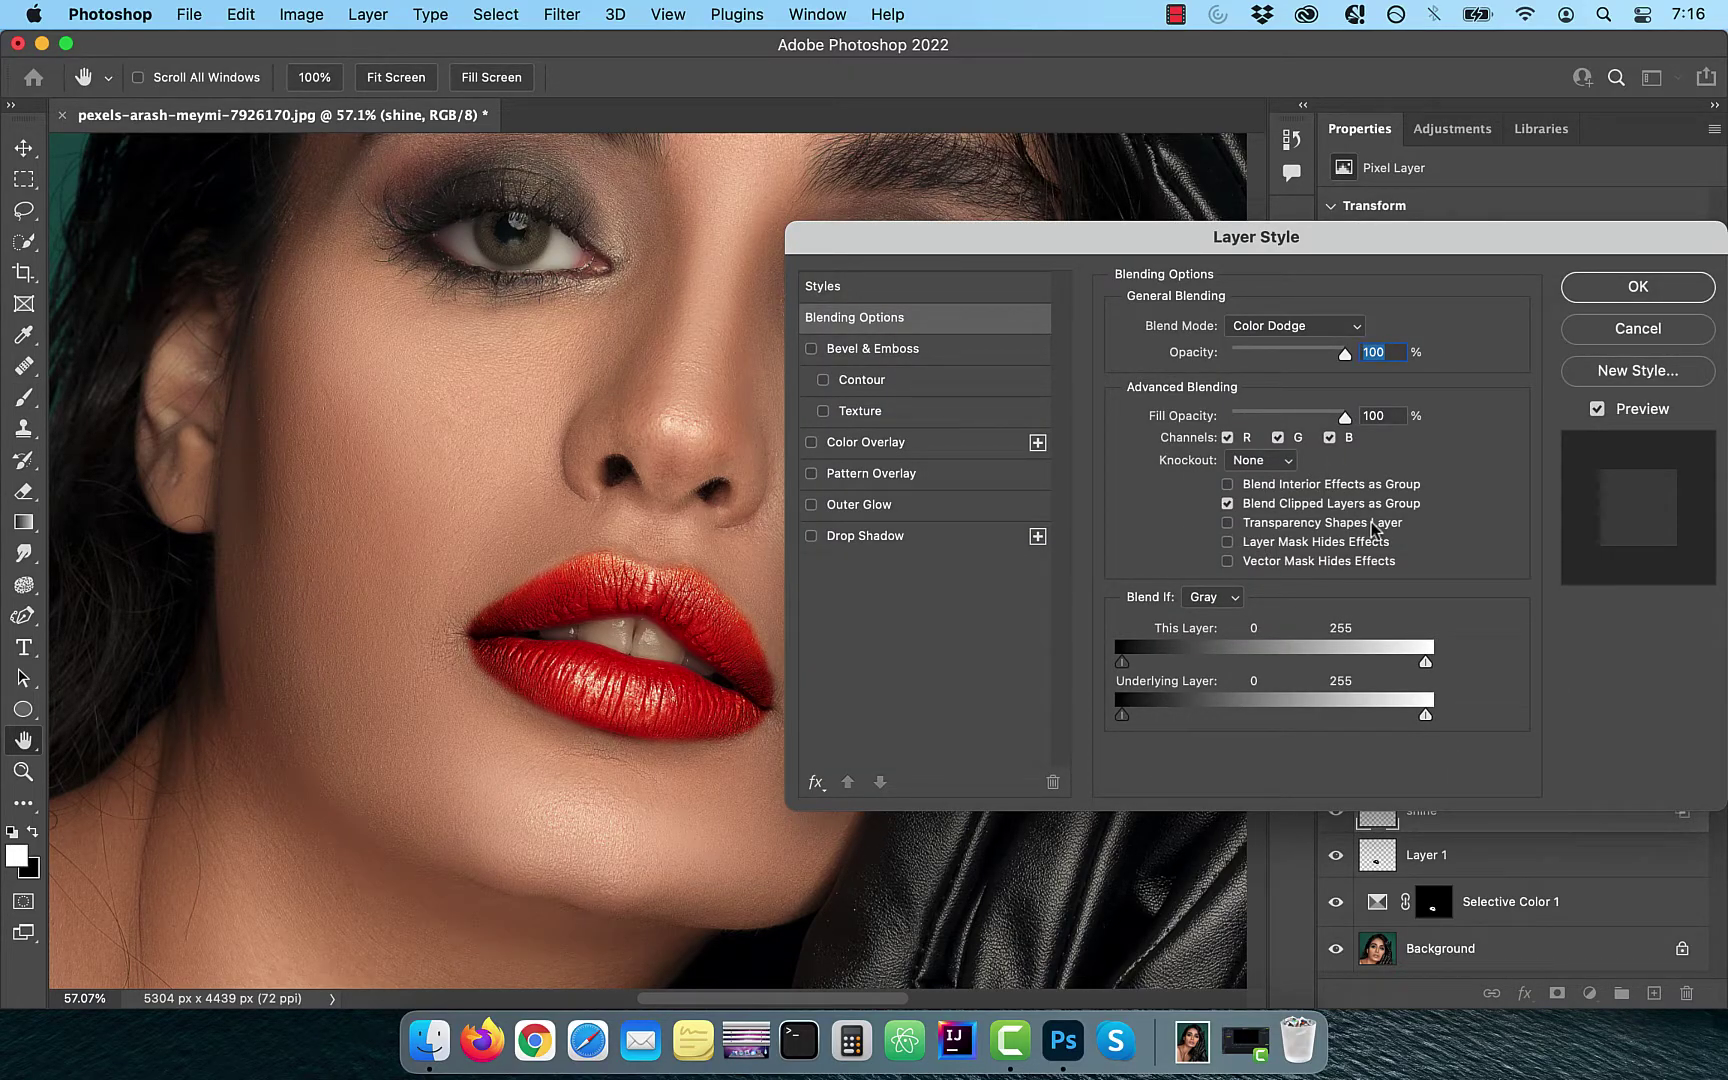
pyautogui.click(1637, 288)
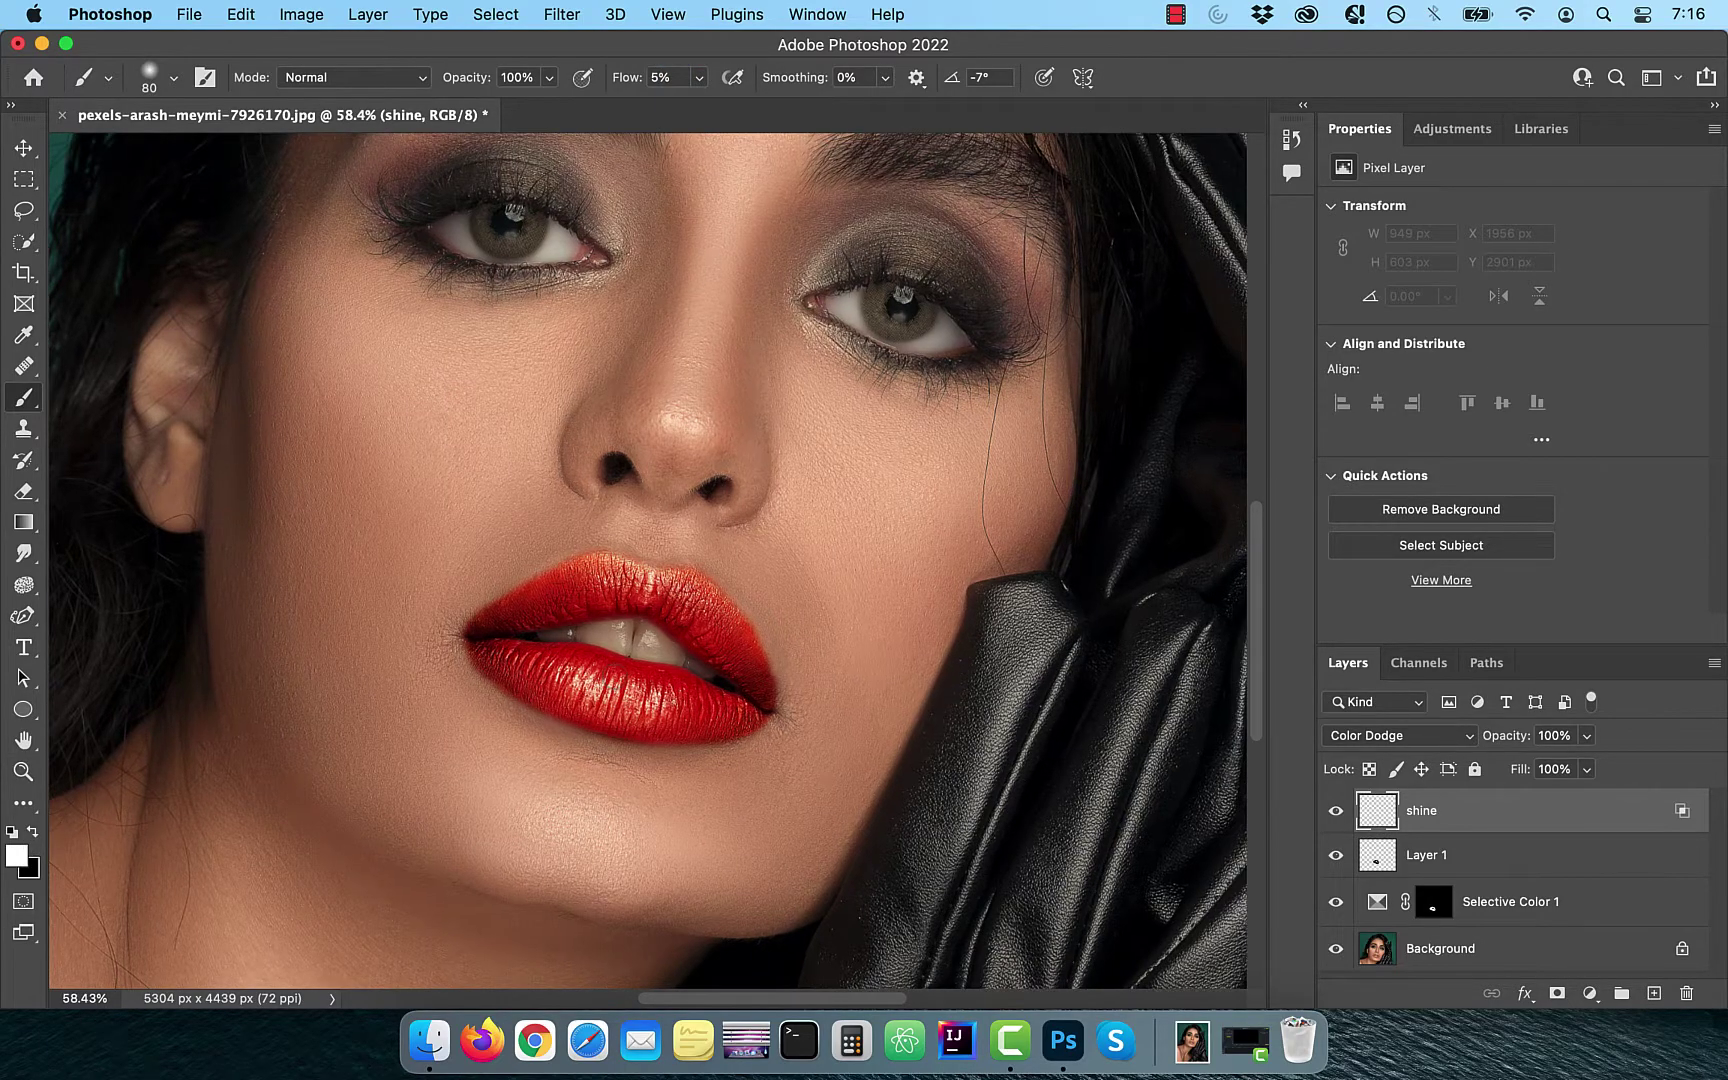
pyautogui.scroll(5, 649, 568)
pyautogui.scroll(4, 499, 686)
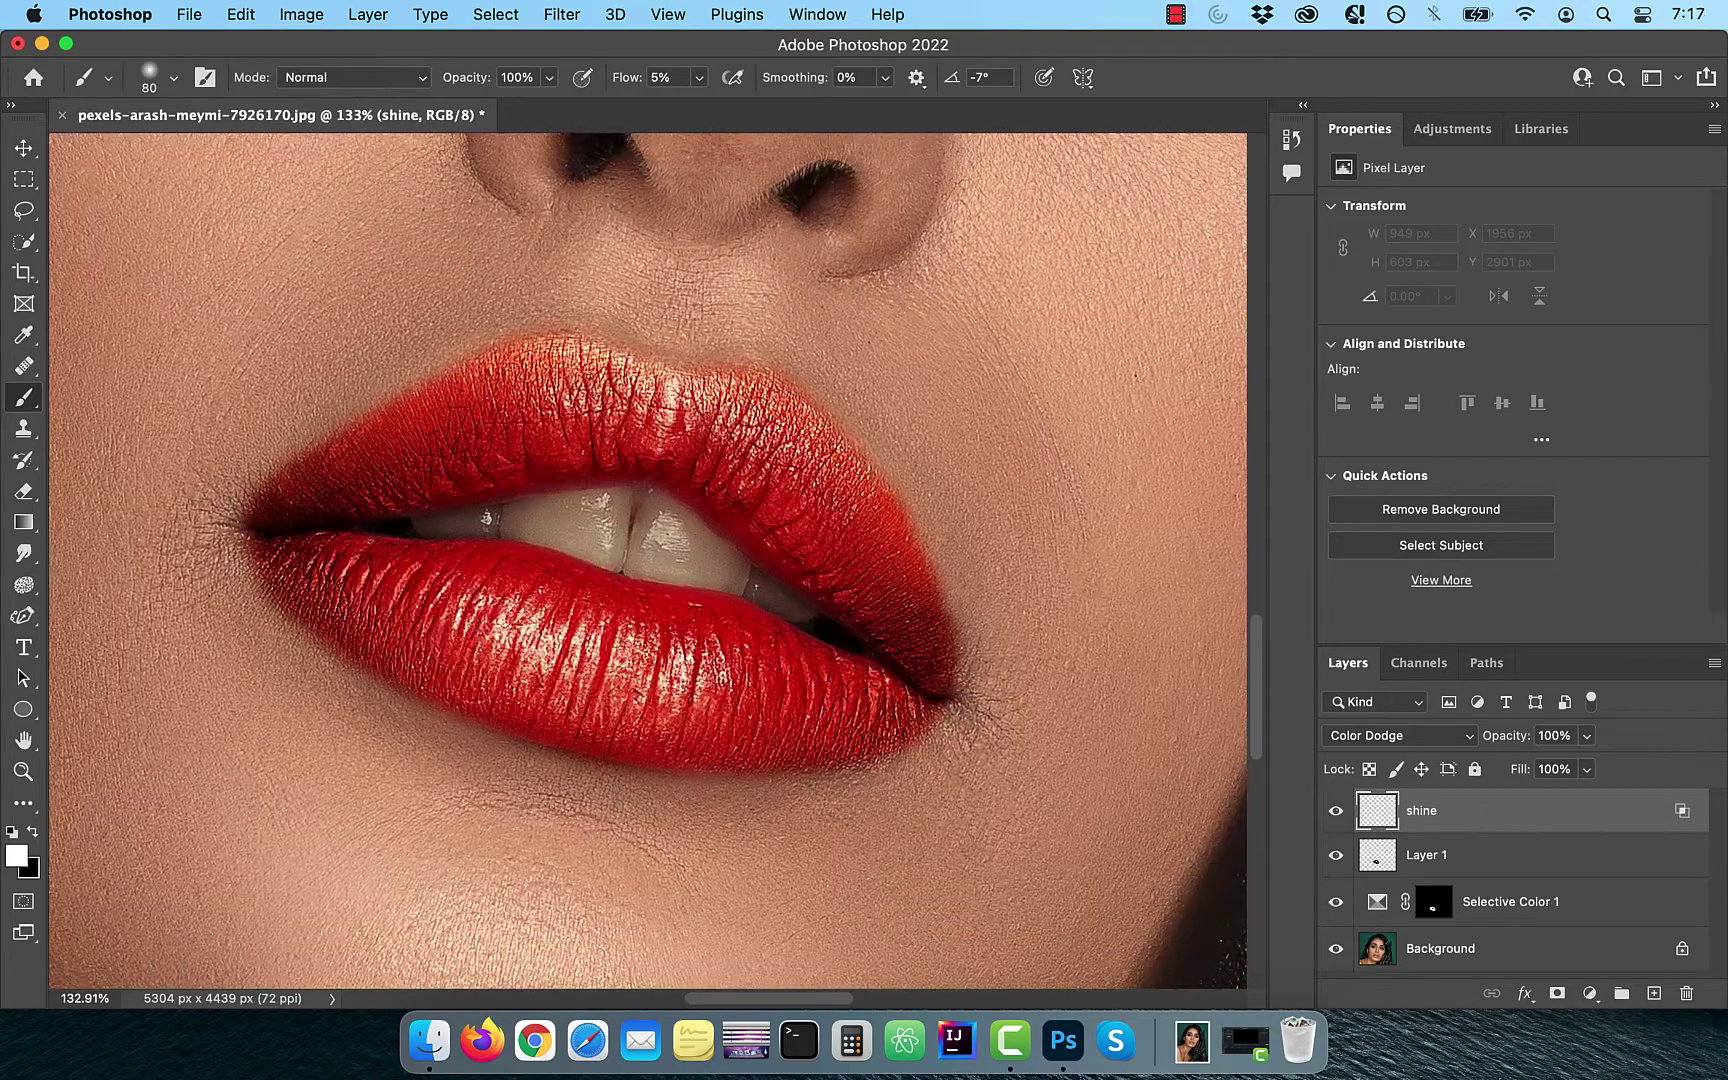
# Paint a highlight along the lower lip with a larger brush, then set shine opacity to 74%
pyautogui.press(']')
pyautogui.moveTo(405, 649); pyautogui.dragTo(797, 676)
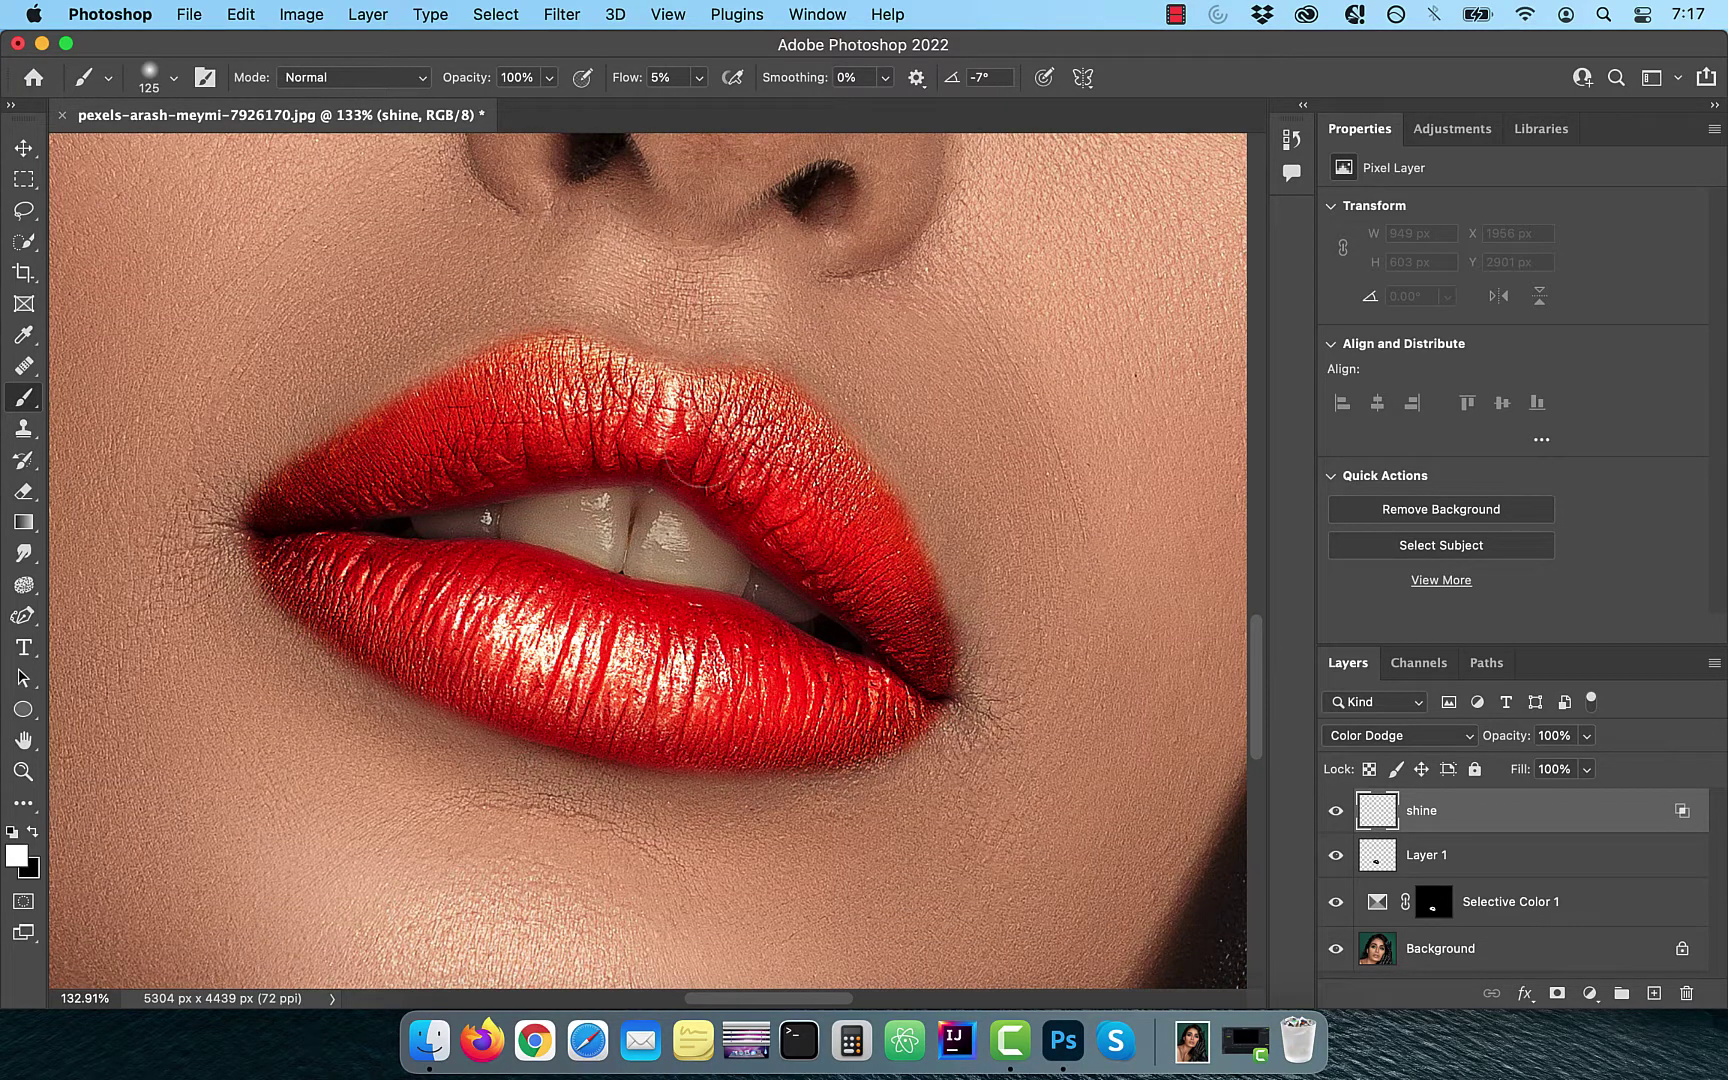
pyautogui.scroll(-8, 291, 516)
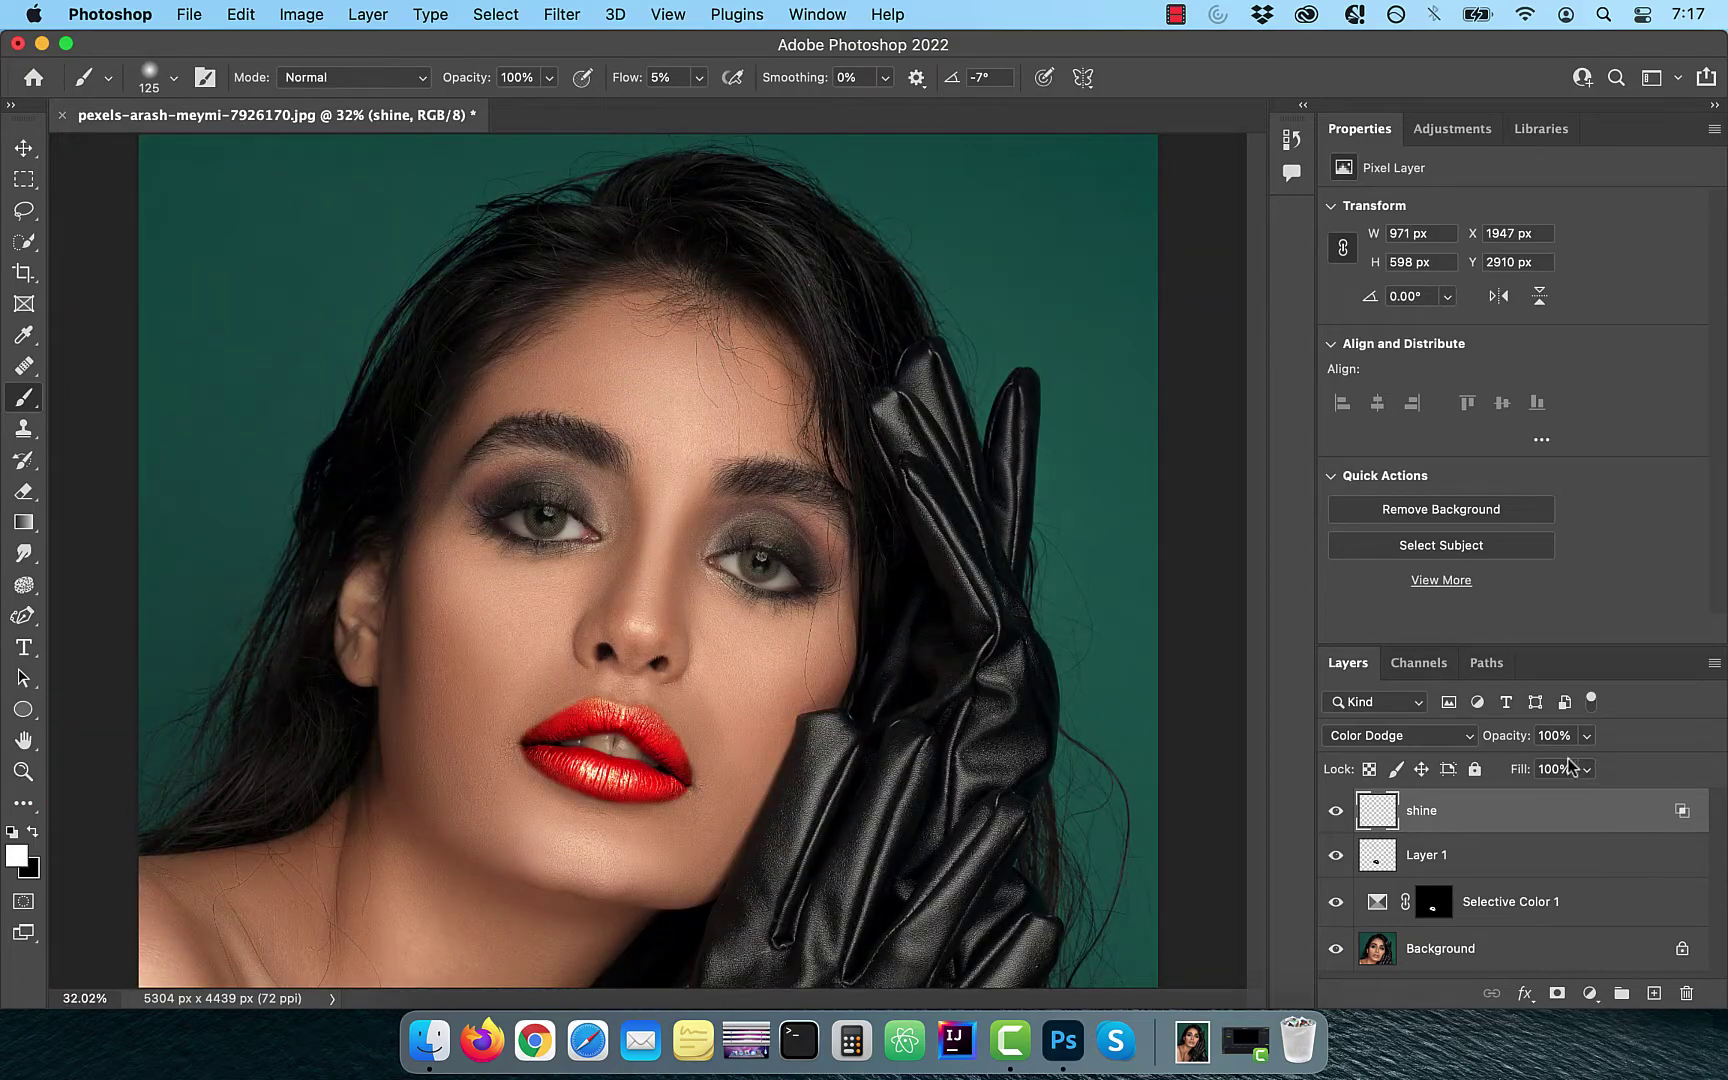
pyautogui.moveTo(1523, 740); pyautogui.dragTo(1494, 740)
pyautogui.click(1549, 737)
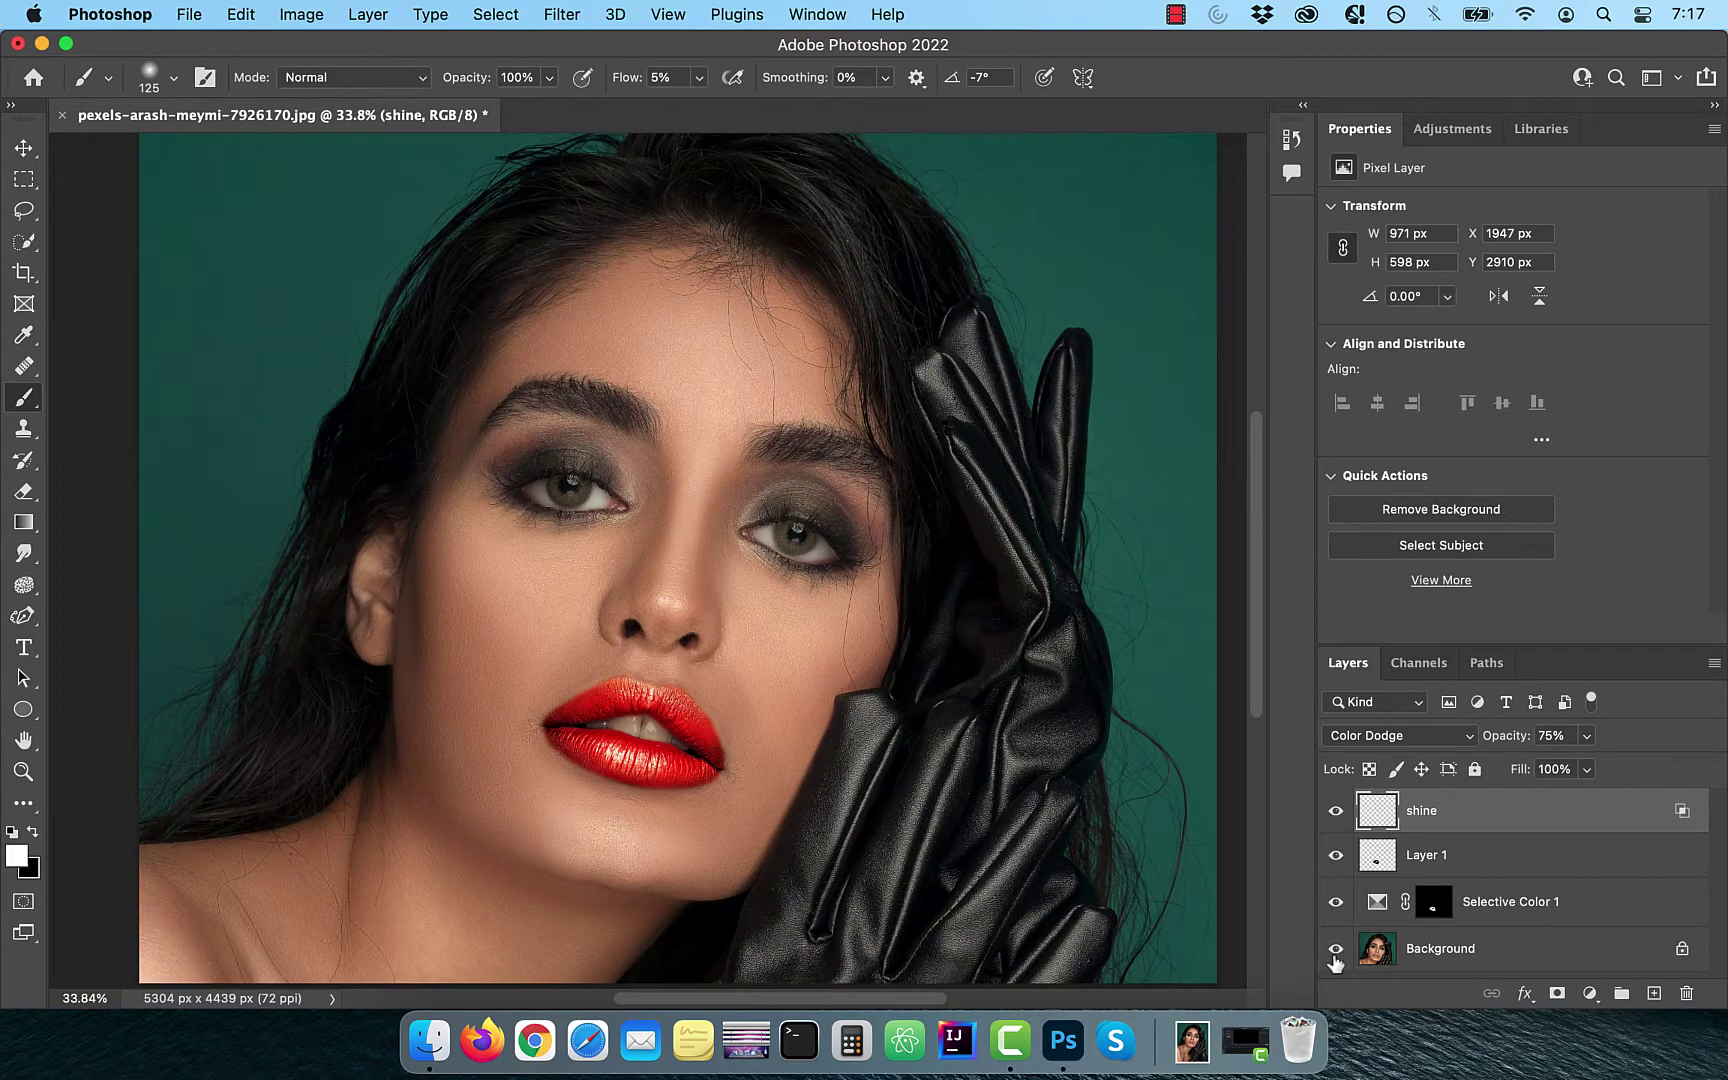
pyautogui.keyDown('alt'); pyautogui.click(1335, 949); pyautogui.keyUp('alt')
pyautogui.keyDown('alt'); pyautogui.click(1335, 949); pyautogui.keyUp('alt')
pyautogui.keyDown('alt'); pyautogui.click(1336, 949); pyautogui.keyUp('alt')
pyautogui.keyDown('alt'); pyautogui.click(1336, 949); pyautogui.keyUp('alt')
pyautogui.keyDown('alt'); pyautogui.click(1335, 950); pyautogui.keyUp('alt')
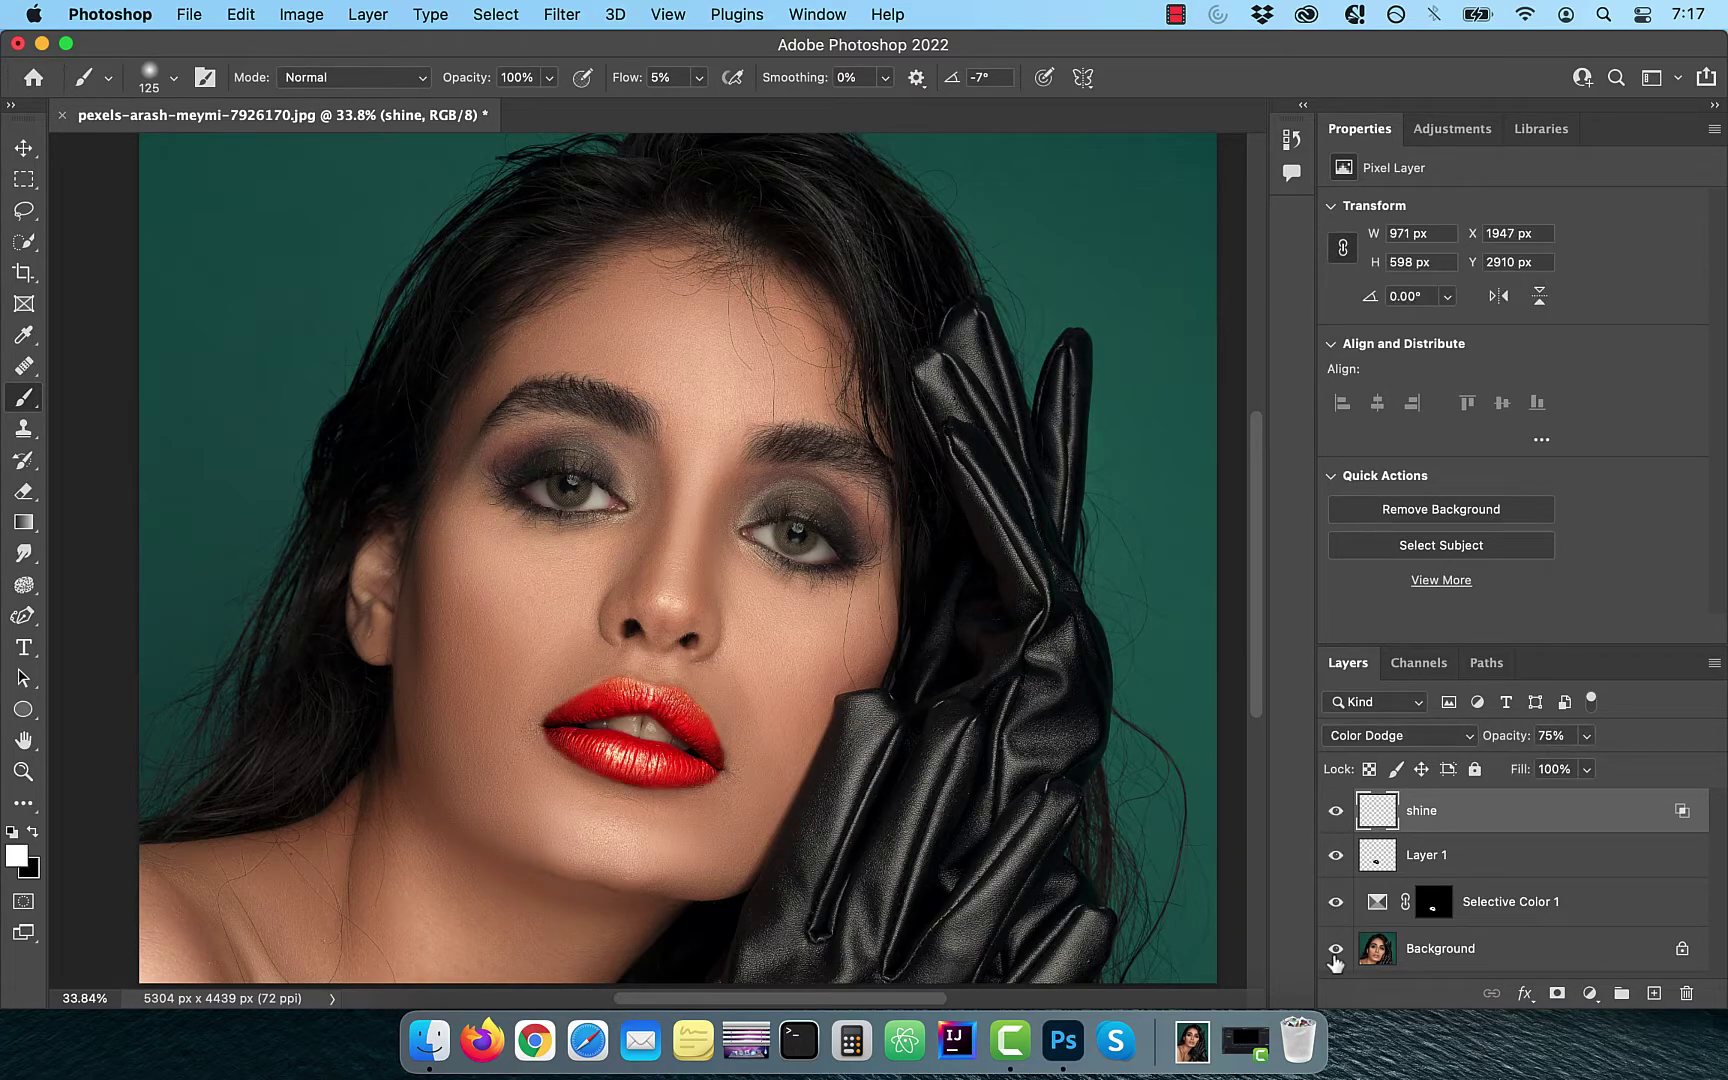